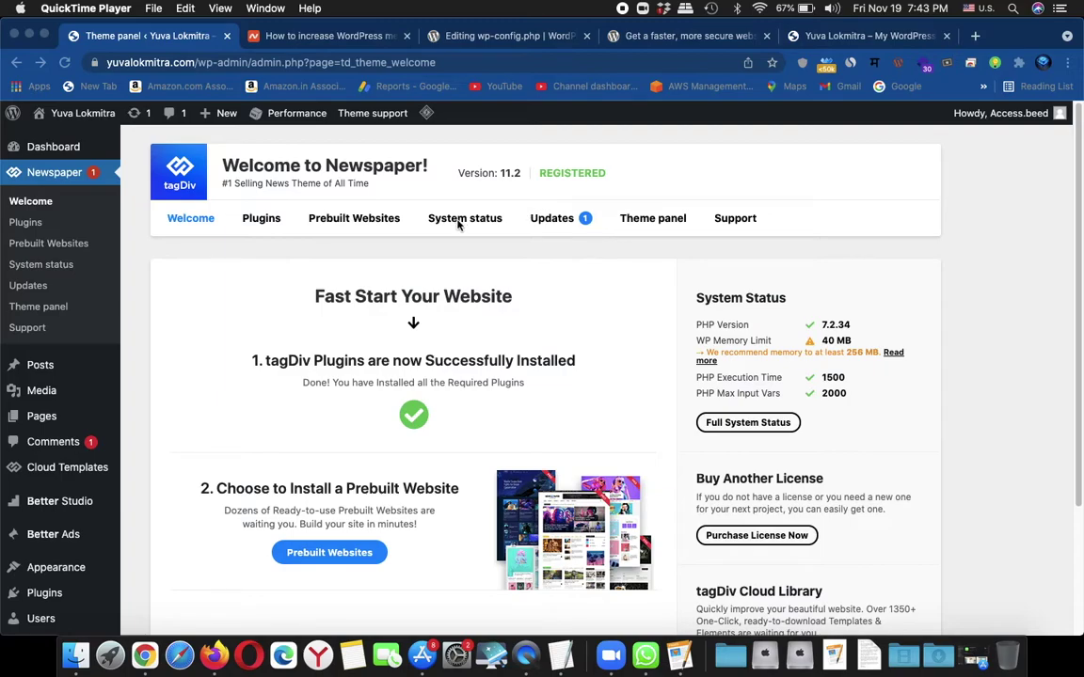
Open the Newspaper theme's System status and highlight the 40 MB/request WP Memory Limit value.
click(456, 223)
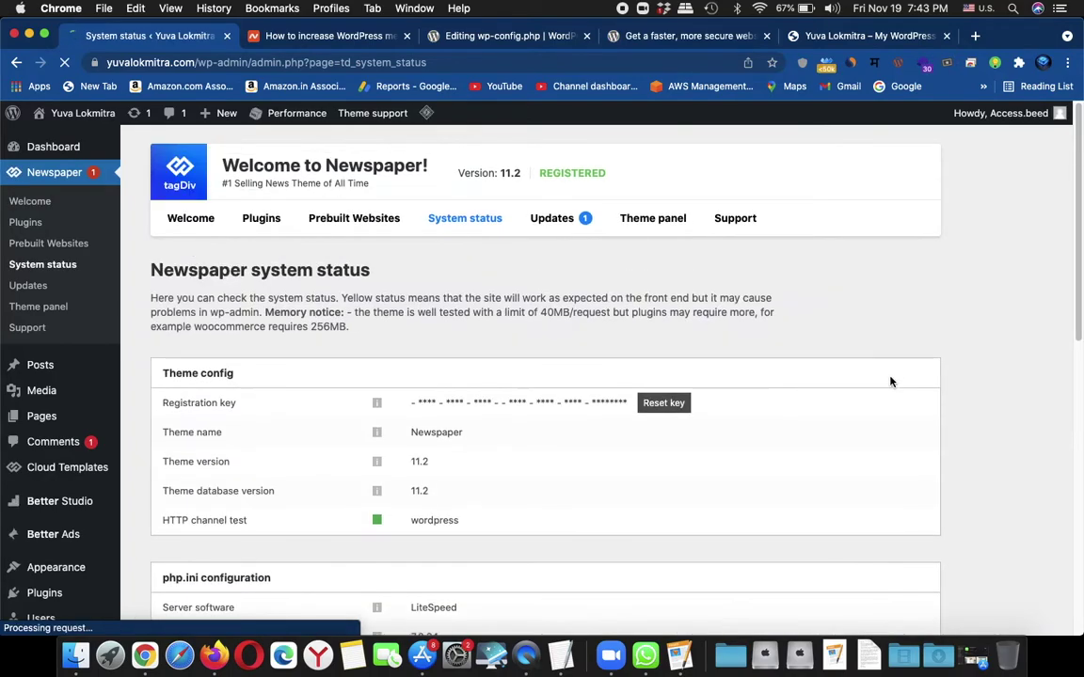
scroll(605, 378, down, 10)
scroll(606, 378, down, 2)
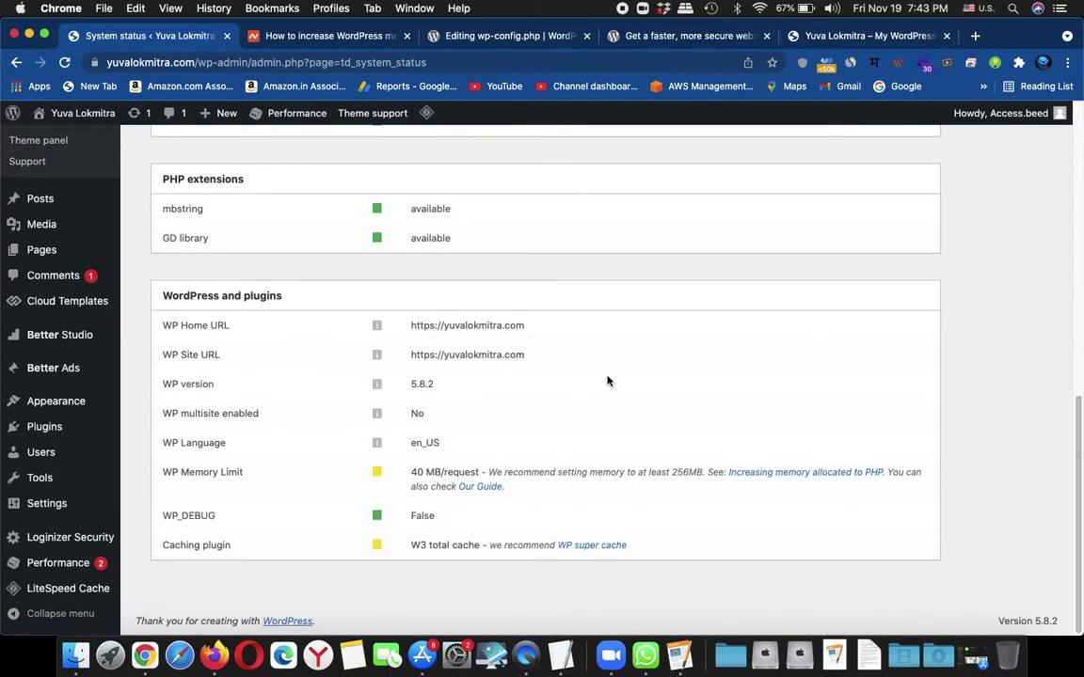
mouse_move(410, 473)
mouse_down()
mouse_move(898, 483)
mouse_move(928, 494)
mouse_up()
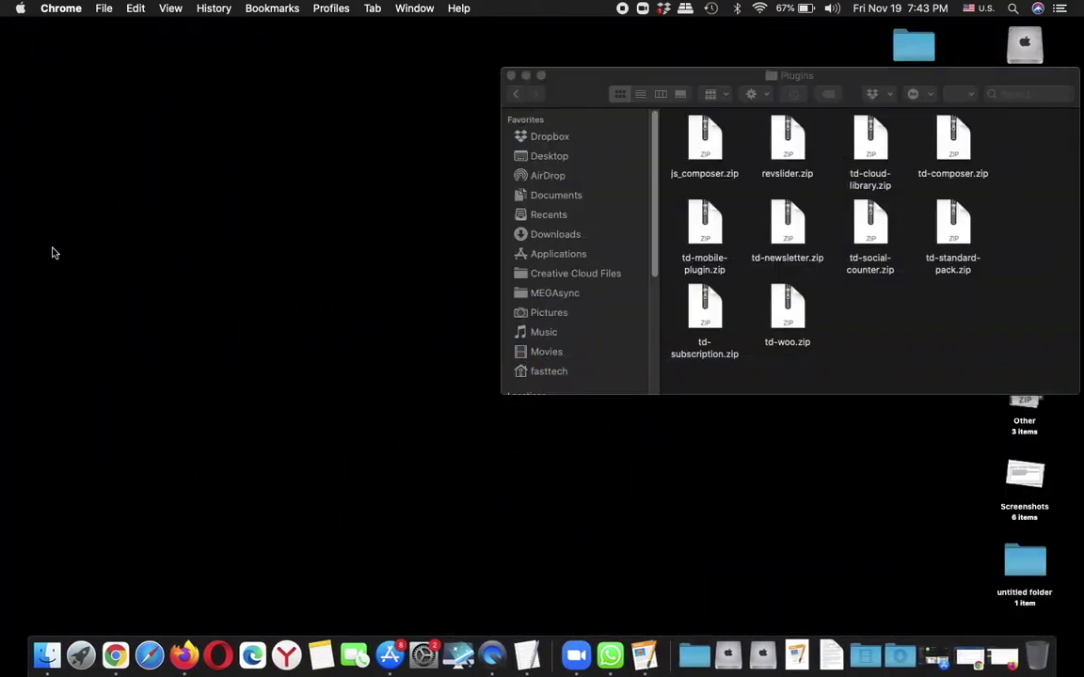
Launch TextEdit, create a new blank document and paste in the WP_MEMORY_LIMIT define line.
right_click(40, 301)
click(510, 74)
click(510, 75)
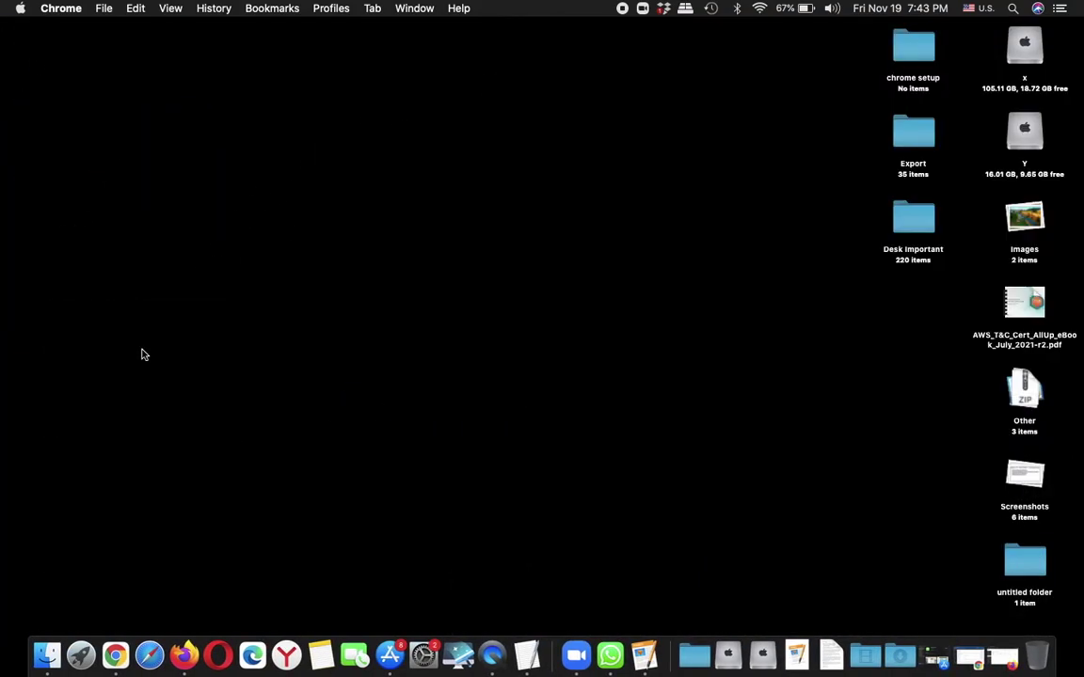
right_click(305, 224)
click(537, 571)
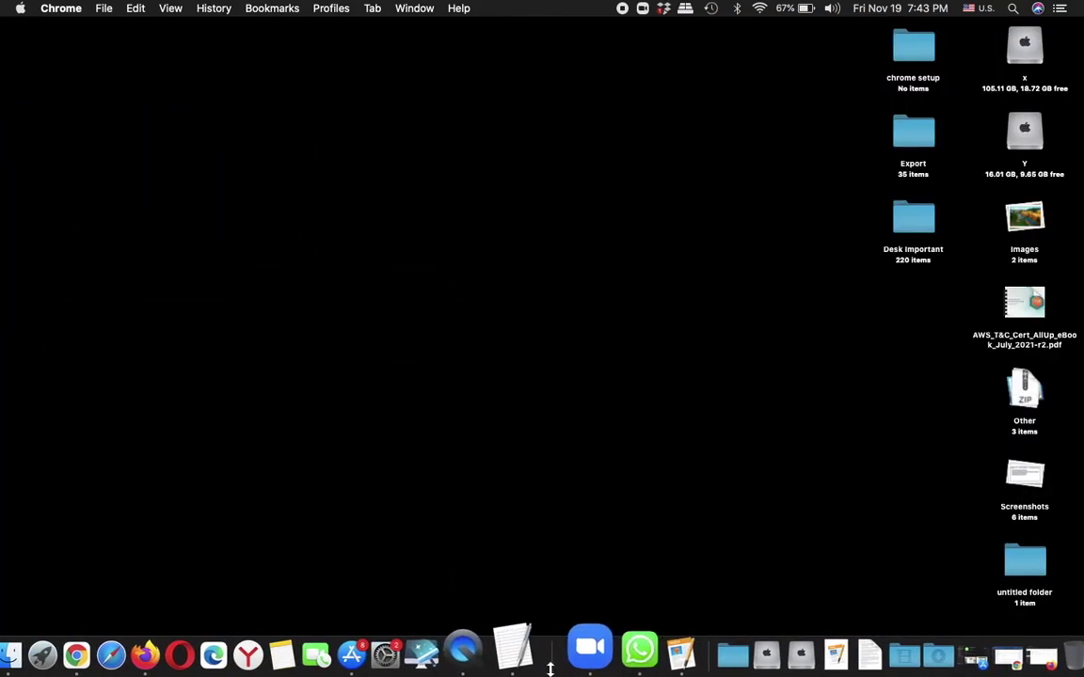
click(520, 651)
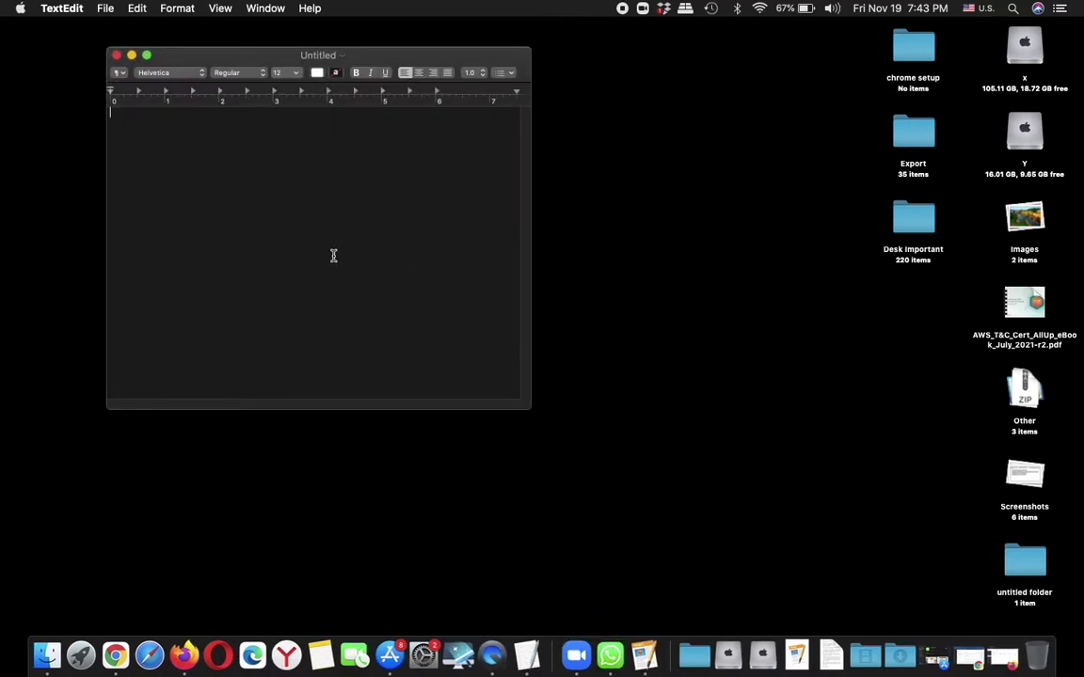
text(define( 'WP_MEMORY_LIMIT', '512M' );)
drag(346, 54, 621, 177)
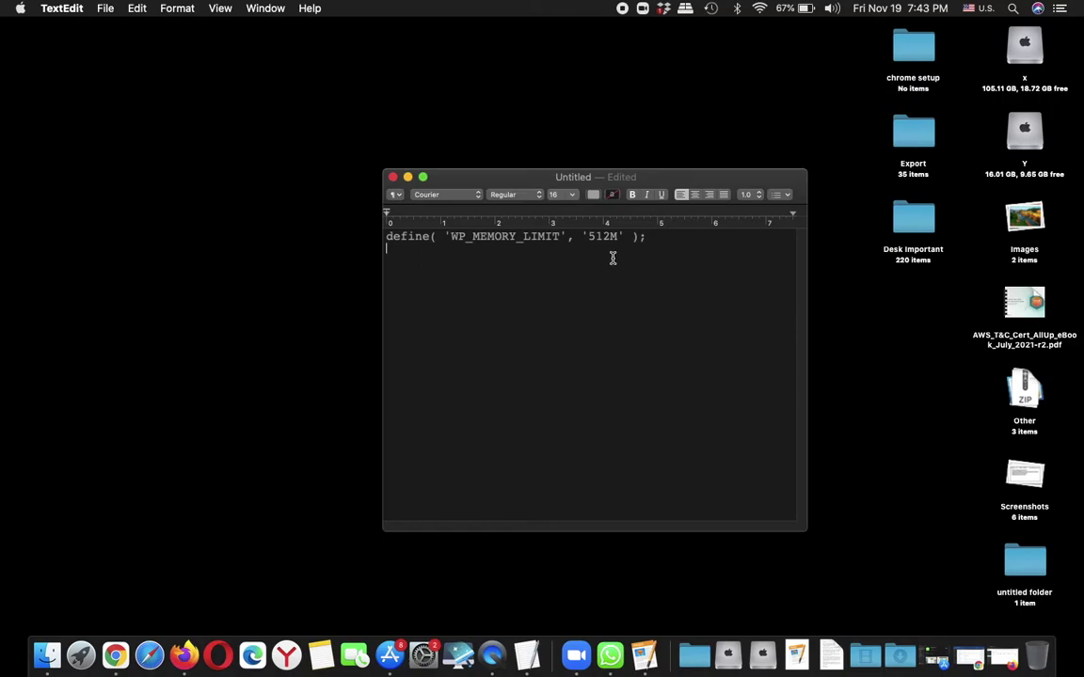
Change the memory value in the define line from 256 to 512M.
drag(613, 237, 590, 238)
text(2)
text(56)
key(BackSpace)
key(BackSpace)
key(BackSpace)
text(51)
text(2)
Select the whole define( 'WP_MEMORY_LIMIT', '512M' ); line and copy it.
drag(668, 247, 391, 240)
right_click(410, 242)
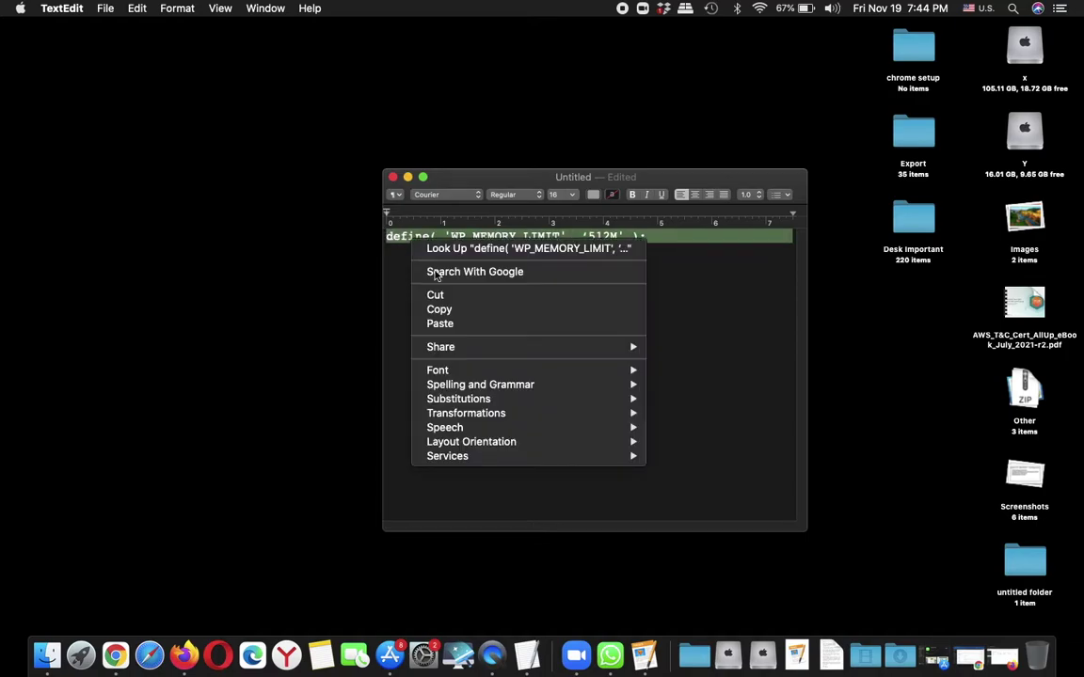
click(389, 312)
click(616, 237)
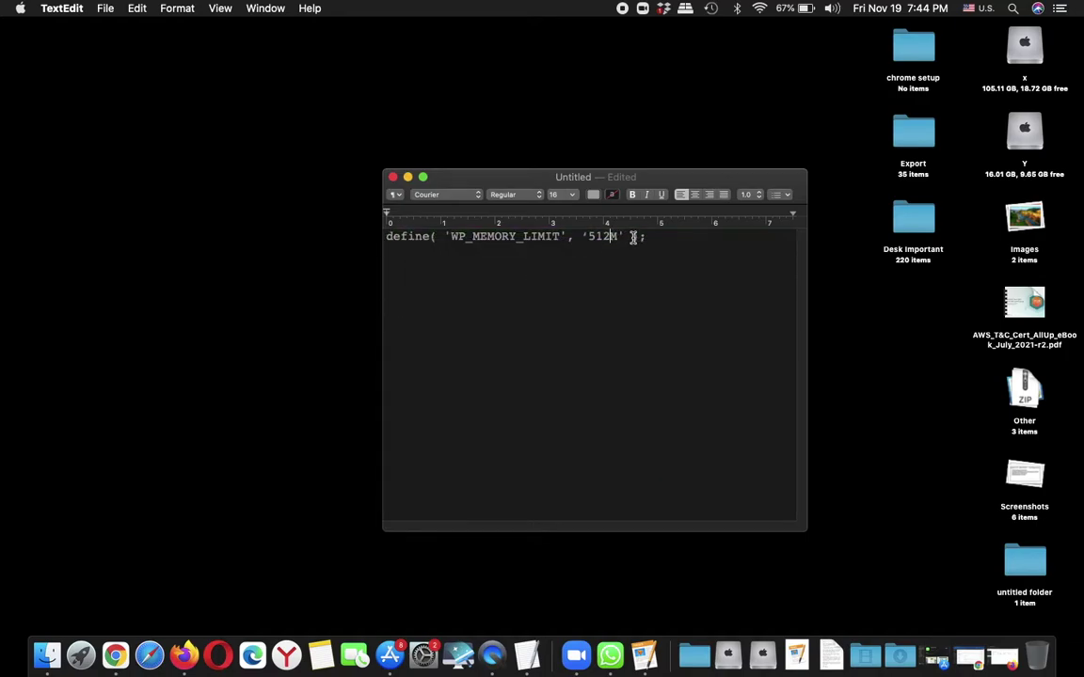
drag(645, 239, 394, 234)
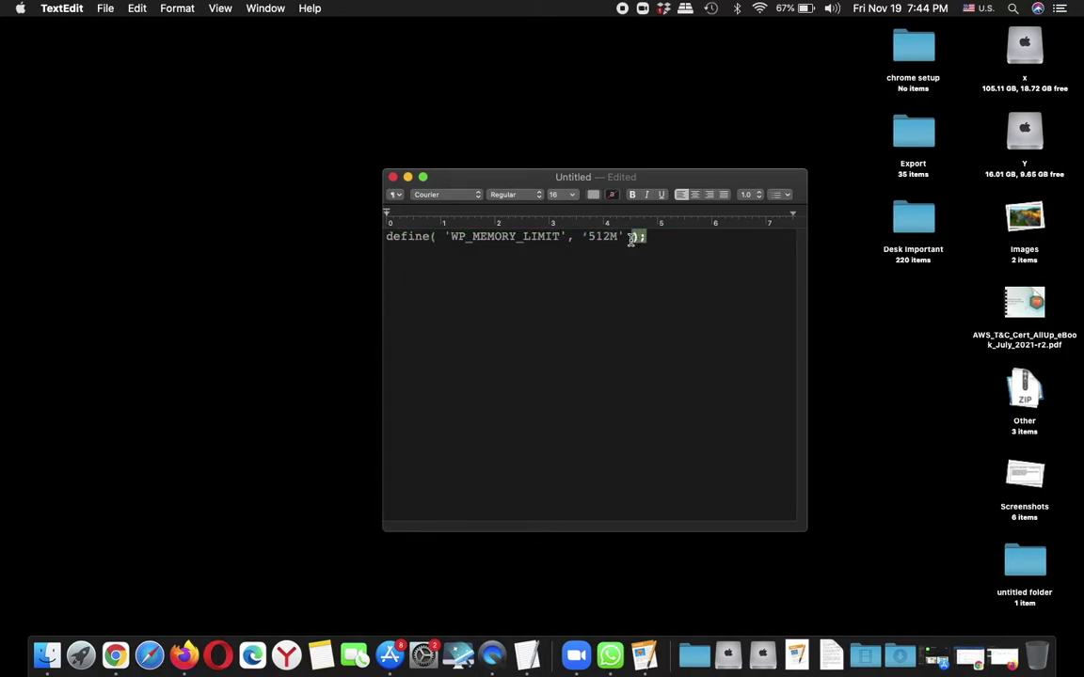
right_click(411, 235)
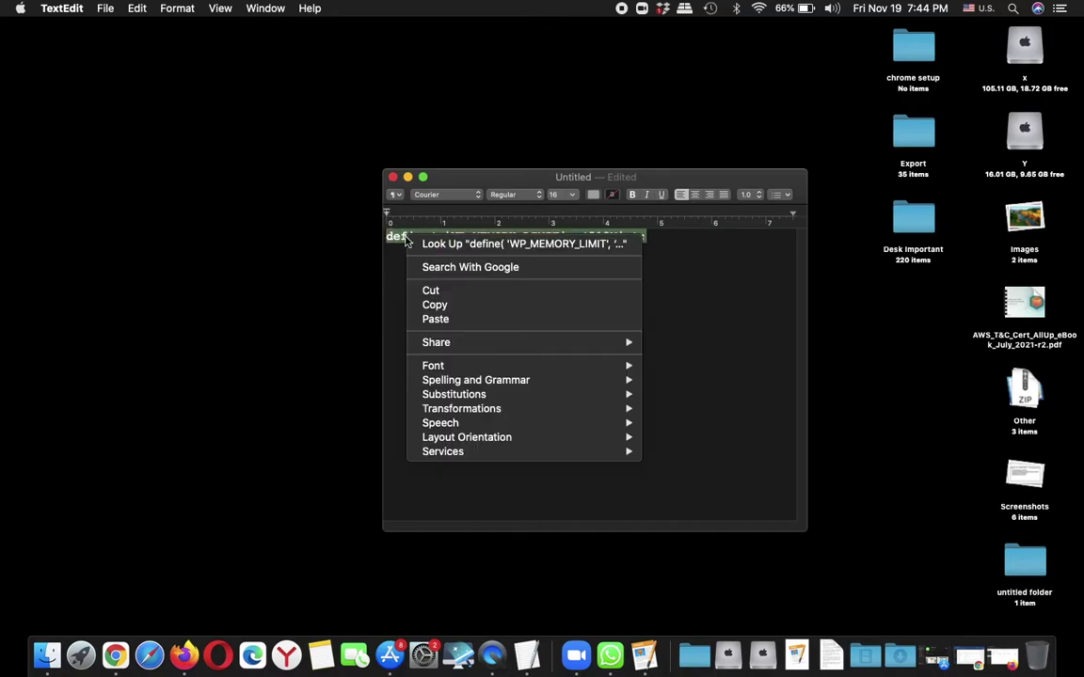
click(446, 308)
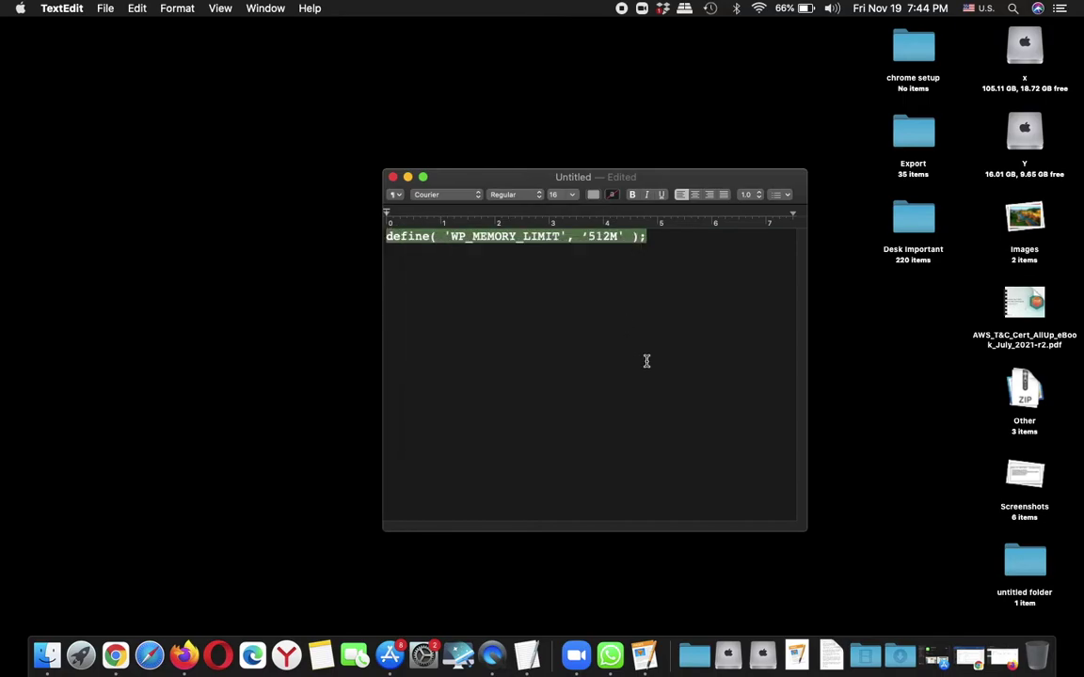
In Namecheap, go from the Dashboard to the Hosting List and open cPanel for yuvalokmitra.com.
click(182, 649)
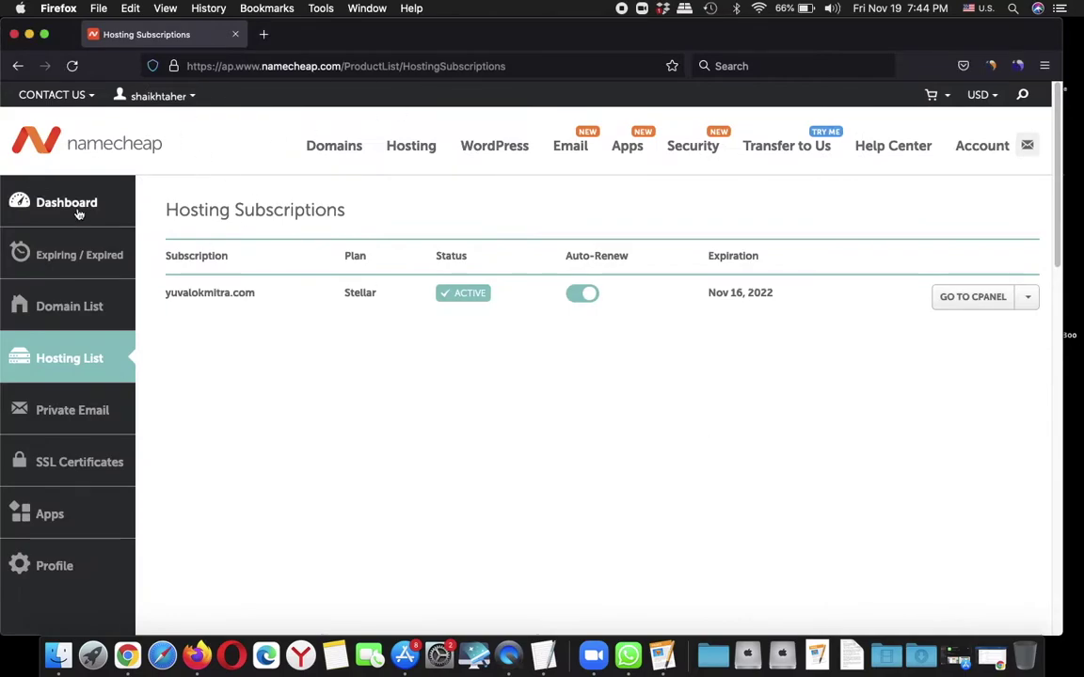
click(61, 224)
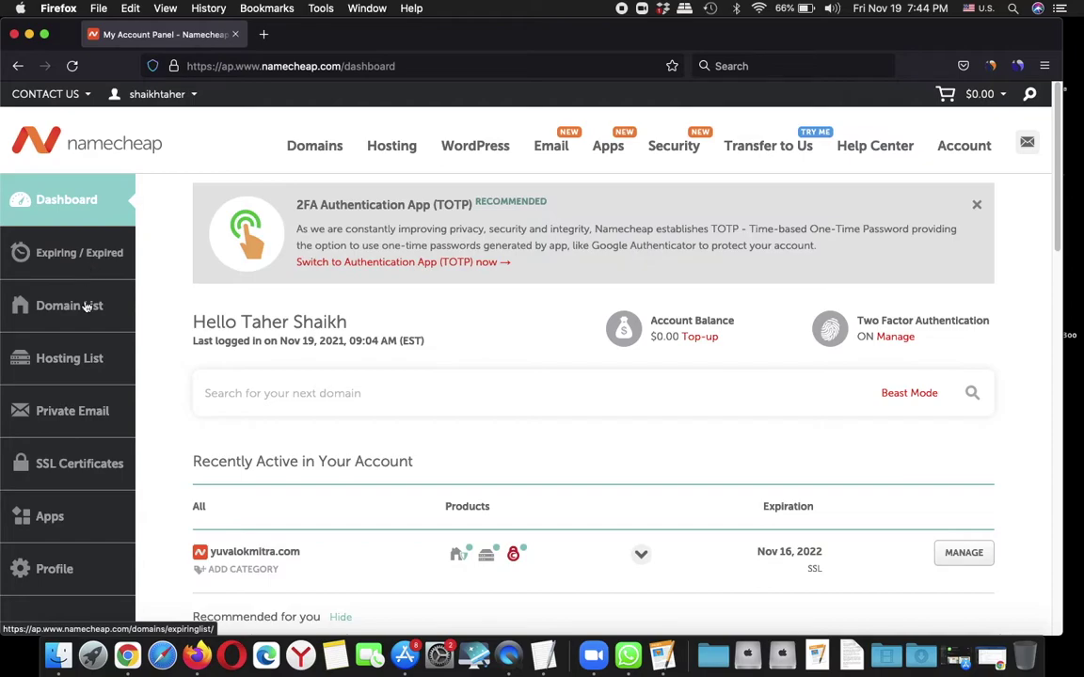
click(80, 365)
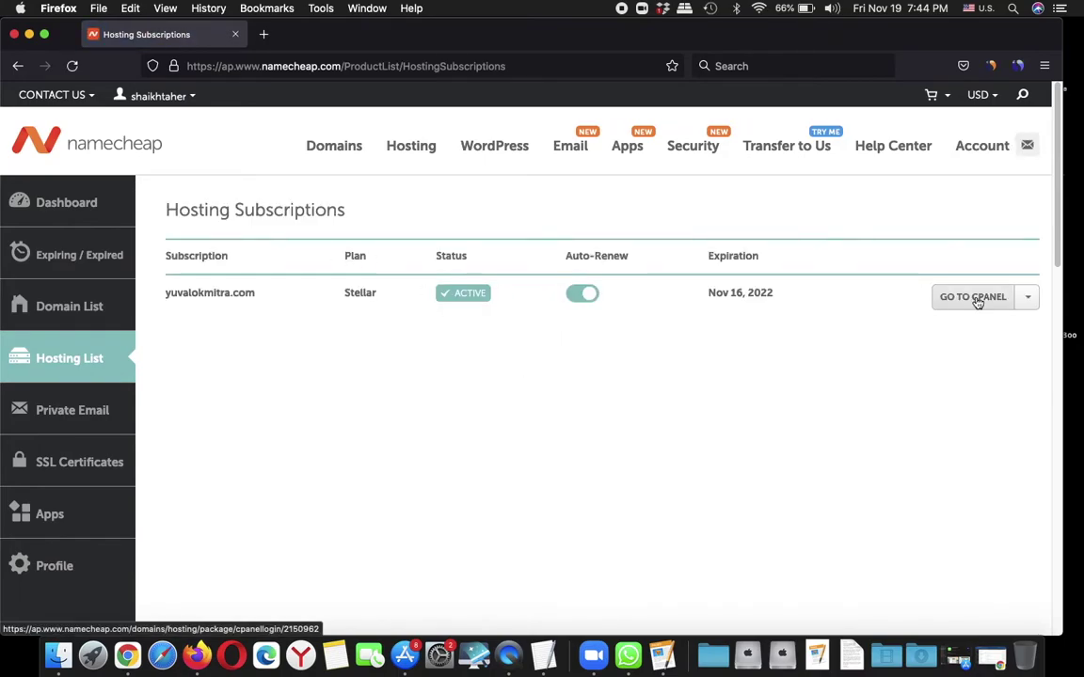
click(975, 299)
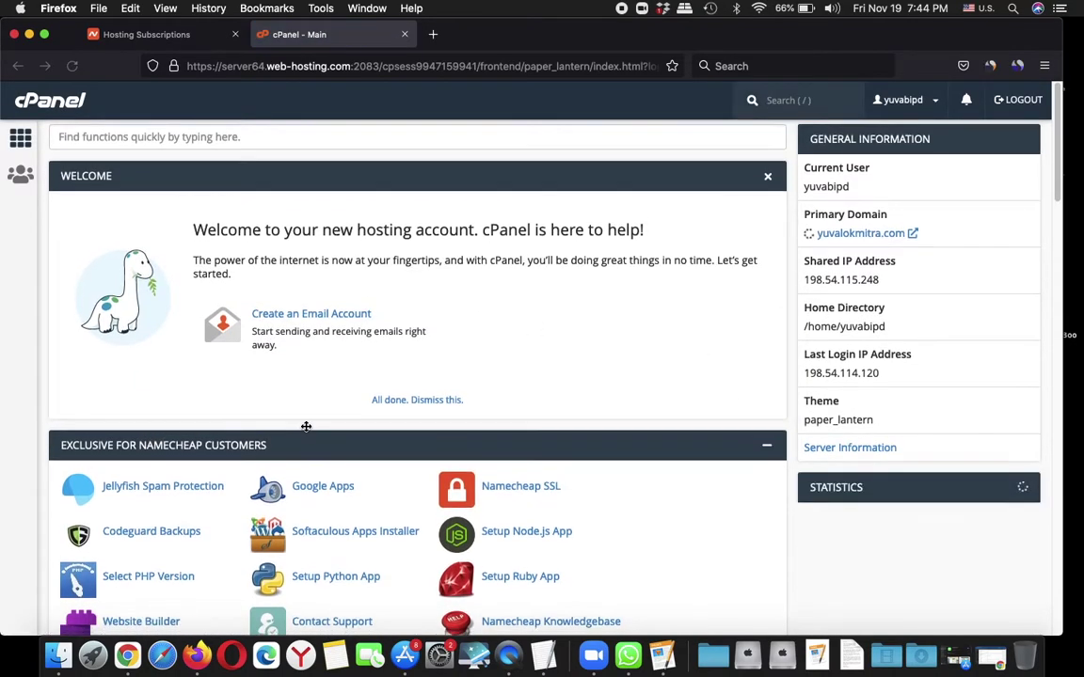
Open cPanel's File Manager from the Files section.
scroll(306, 424, down, 5)
scroll(305, 424, down, 5)
scroll(307, 420, down, 2)
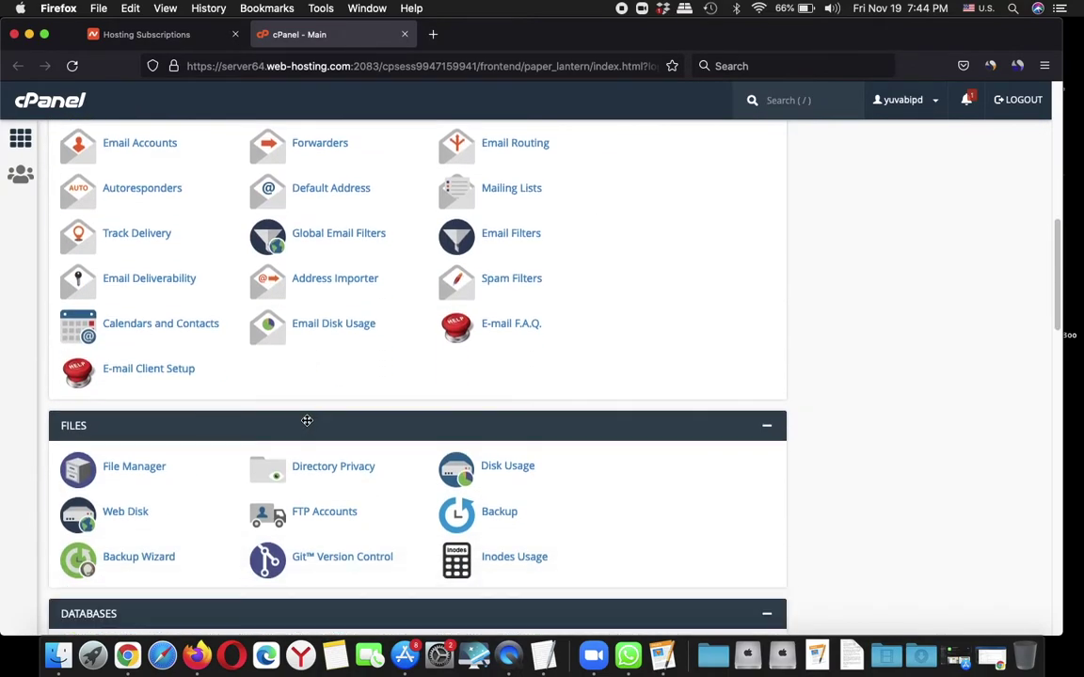
click(136, 466)
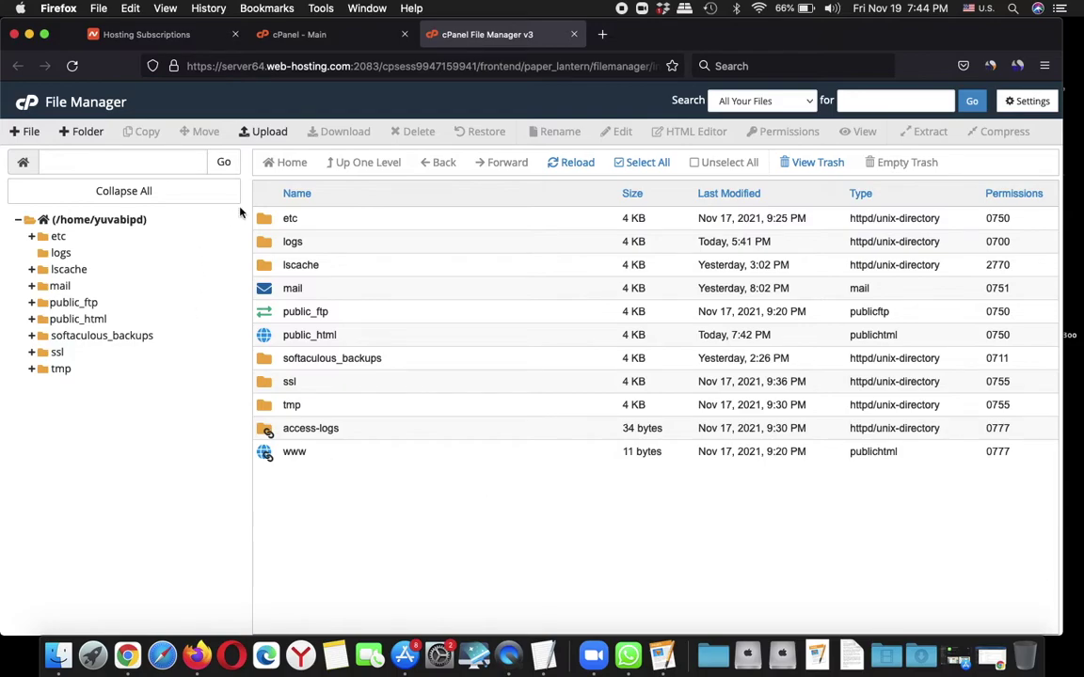
Enter the www folder, select wp-config.php and start editing it.
click(301, 455)
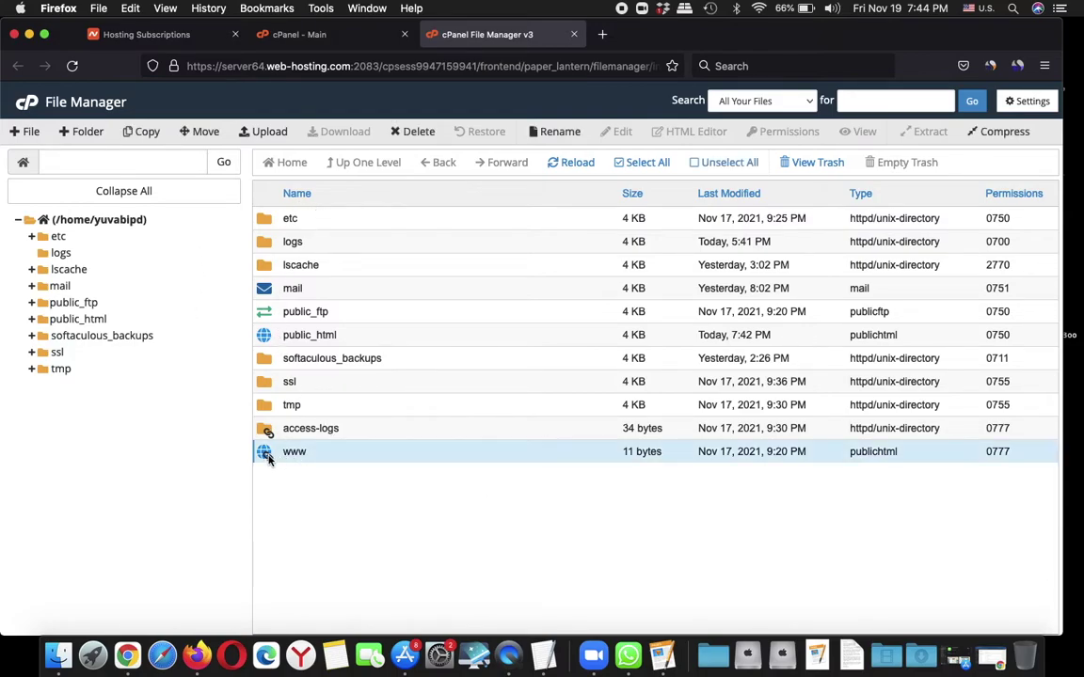
double_click(299, 454)
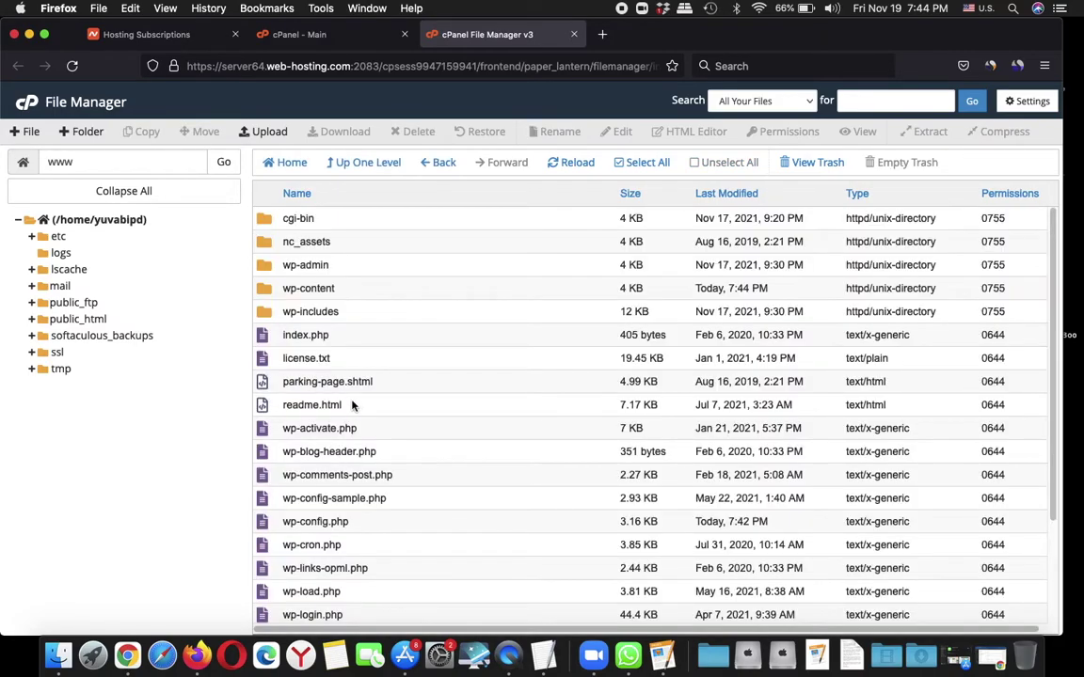
scroll(372, 463, down, 2)
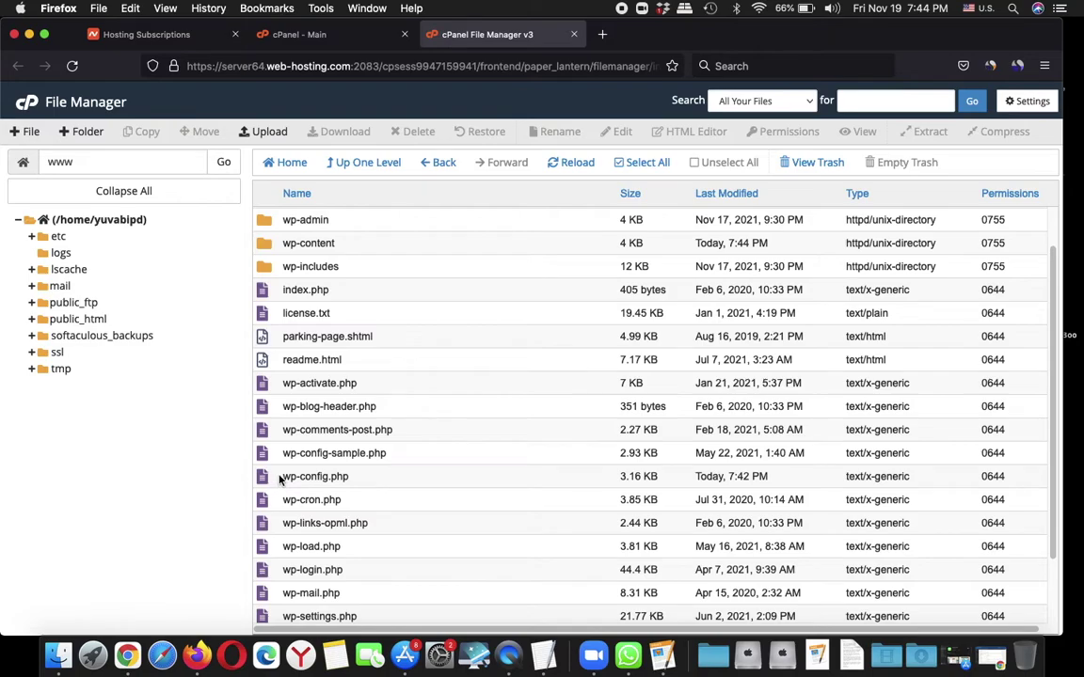
double_click(310, 477)
click(331, 477)
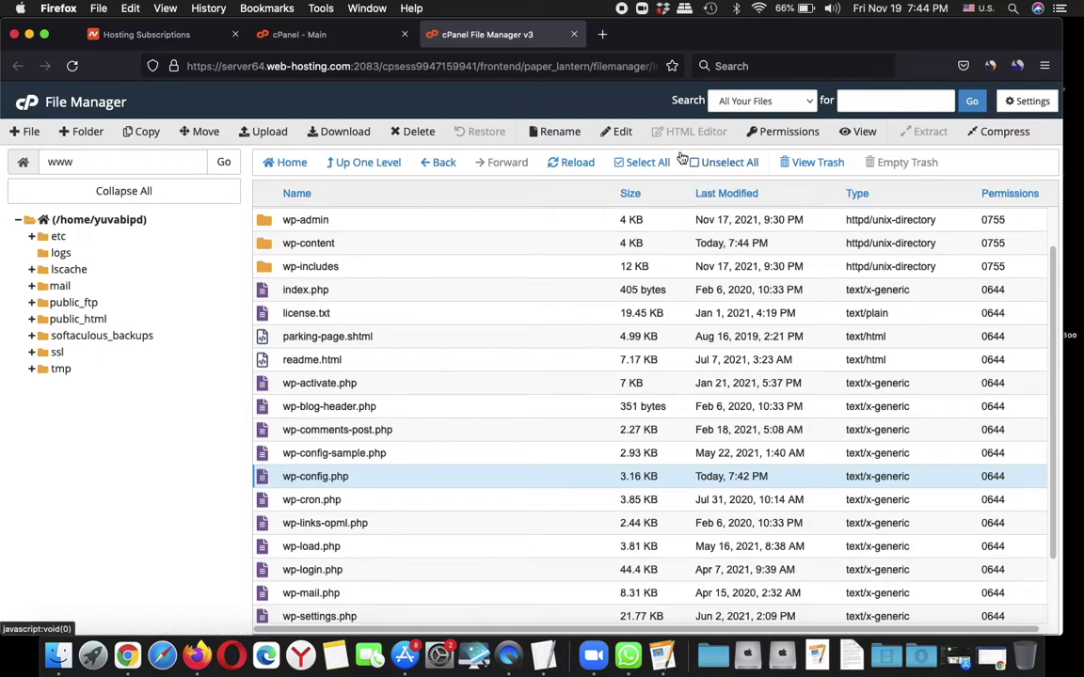
click(620, 133)
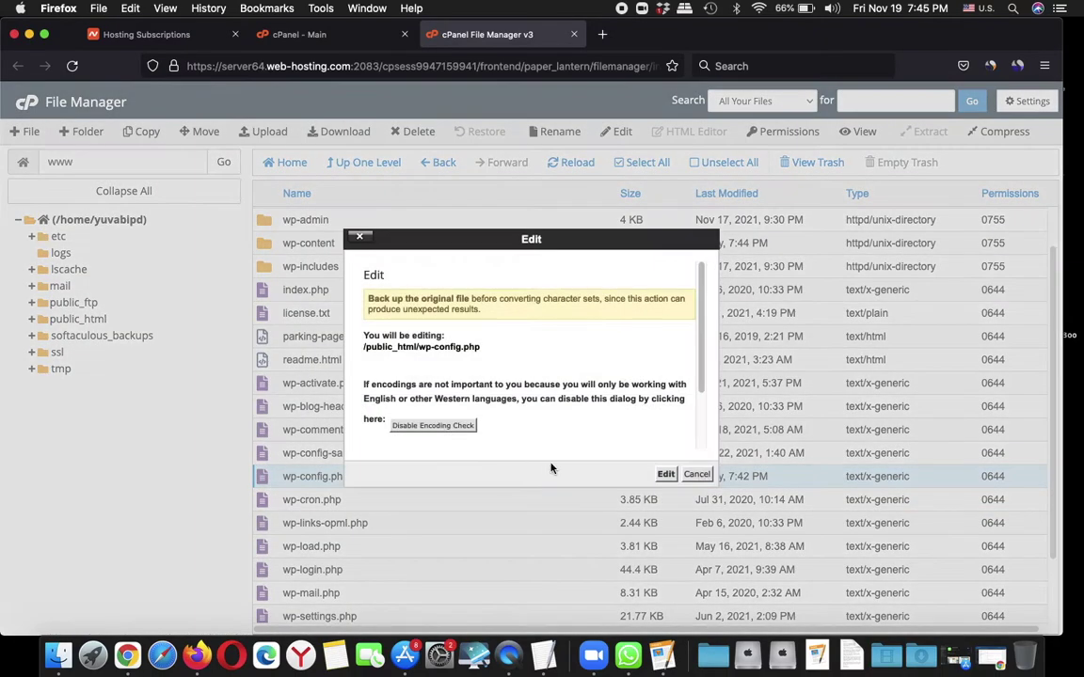
Open wp-config.php in the editor and paste define( 'WP_MEMORY_LIMIT', '512M' ); onto new line 88.
click(665, 474)
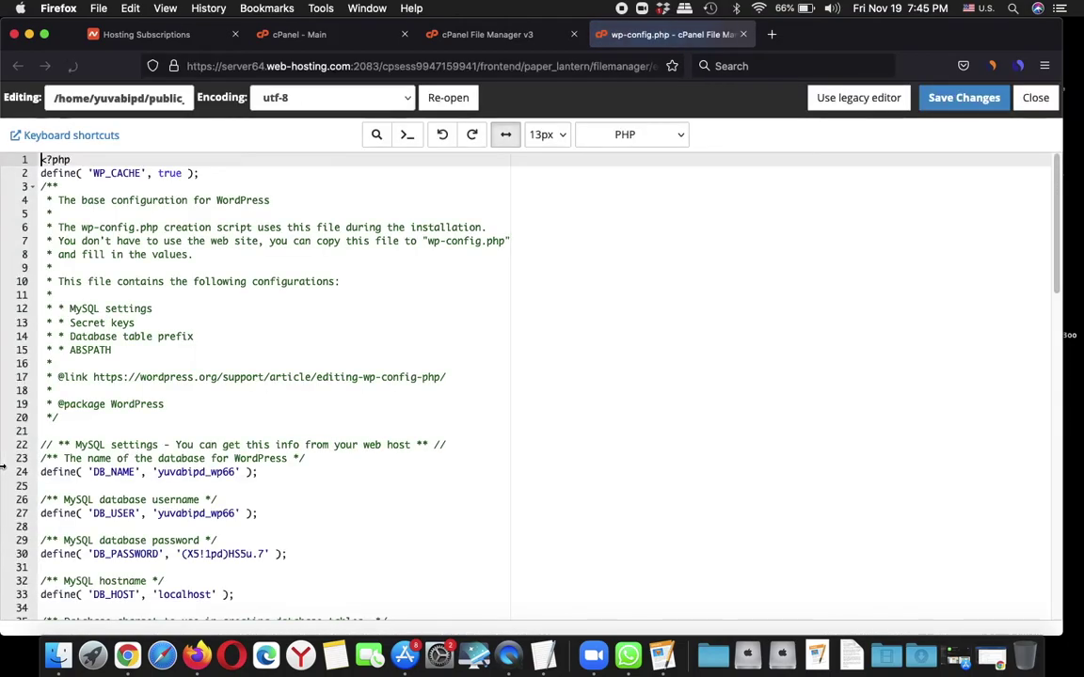
scroll(248, 394, down, 1)
scroll(249, 394, down, 3)
scroll(248, 393, down, 2)
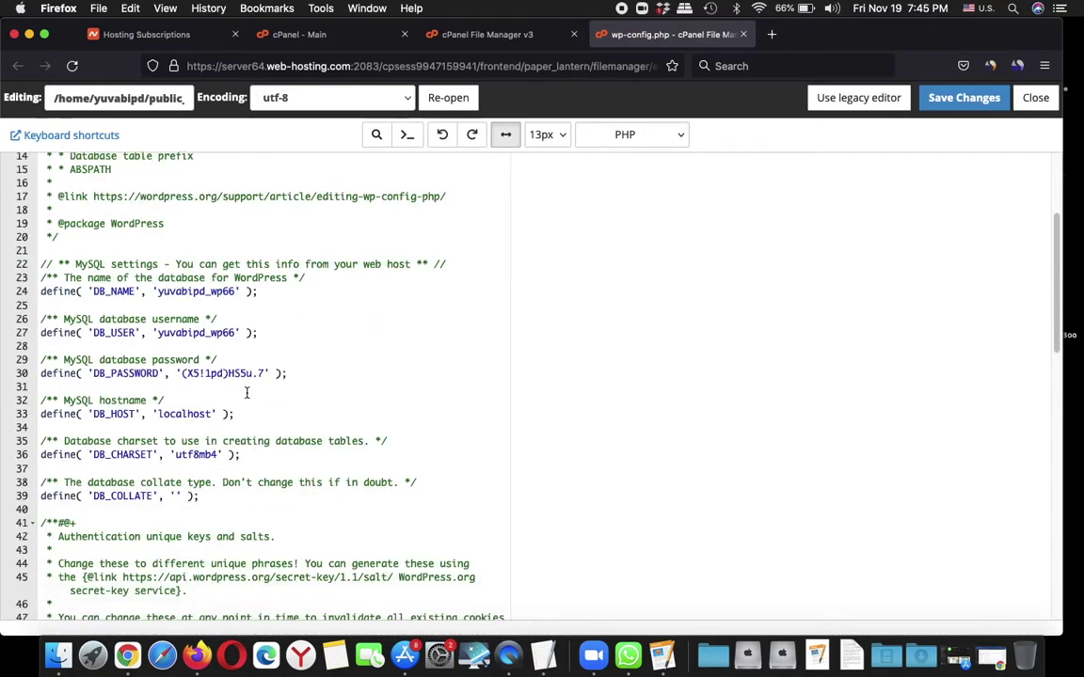
scroll(248, 393, down, 4)
scroll(249, 393, down, 3)
scroll(248, 393, down, 4)
scroll(248, 393, down, 2)
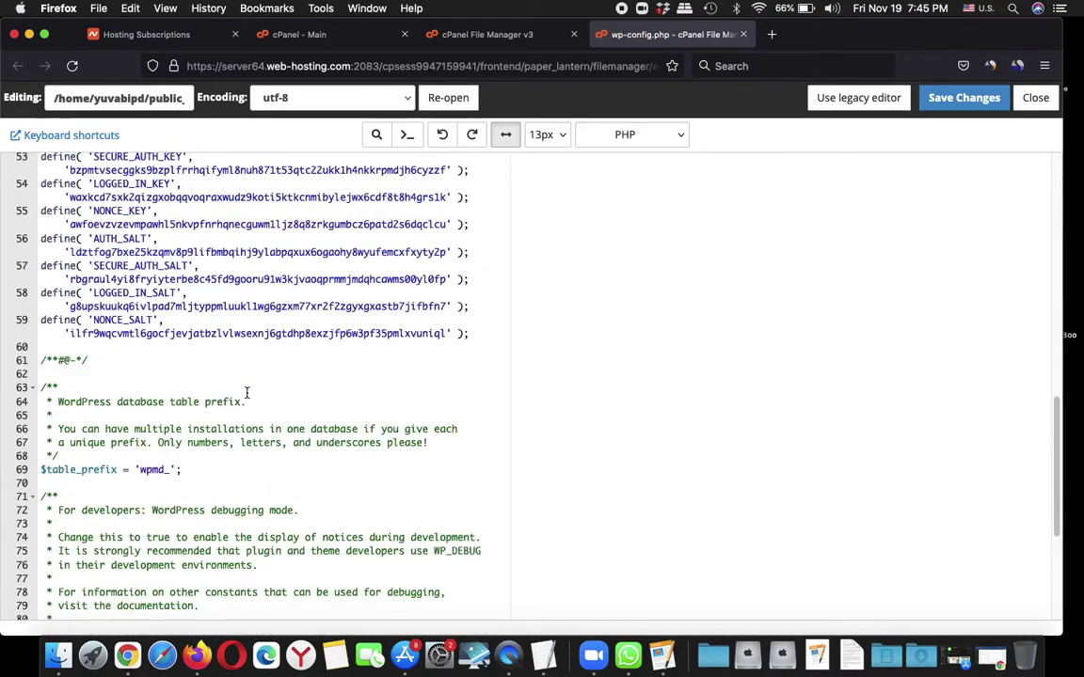
scroll(247, 393, down, 2)
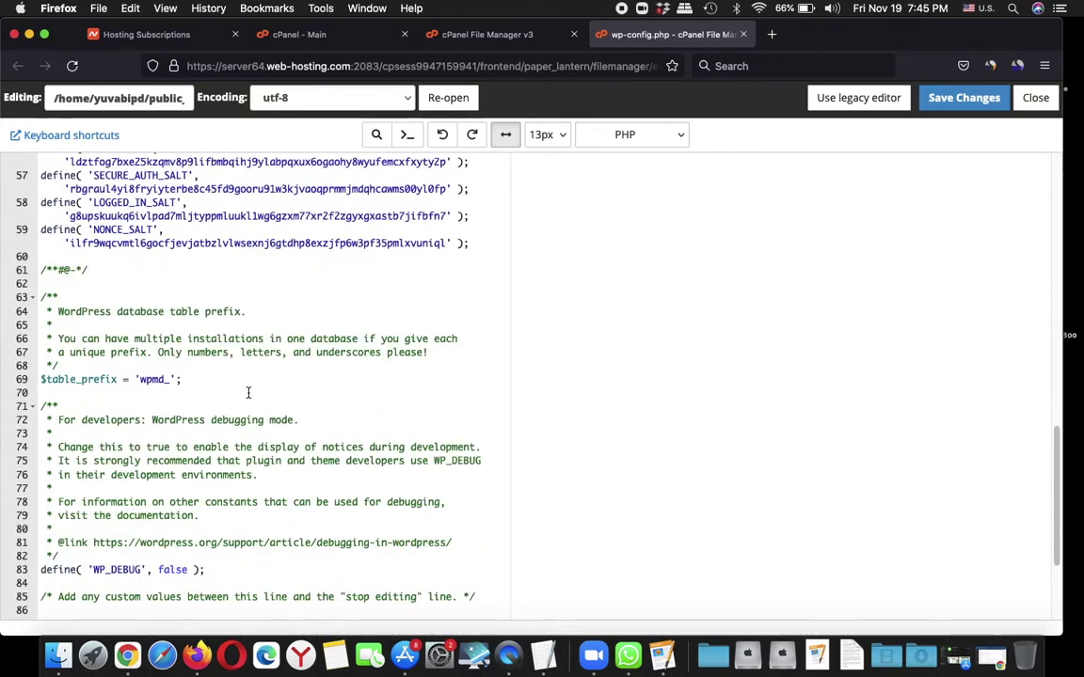
scroll(248, 391, down, 3)
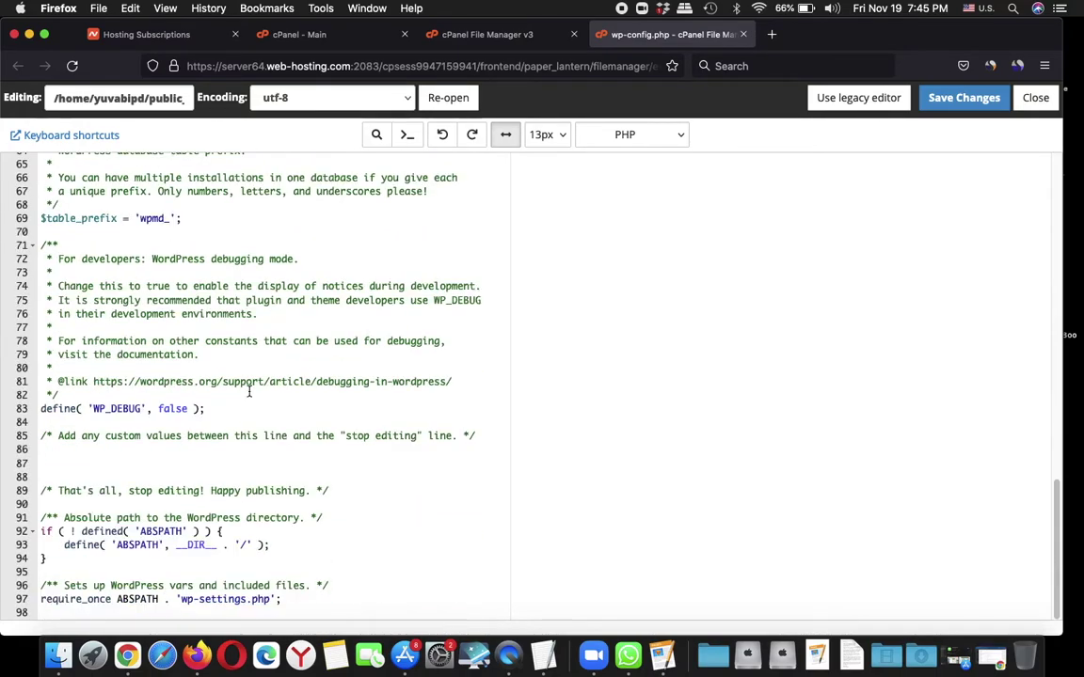
click(67, 465)
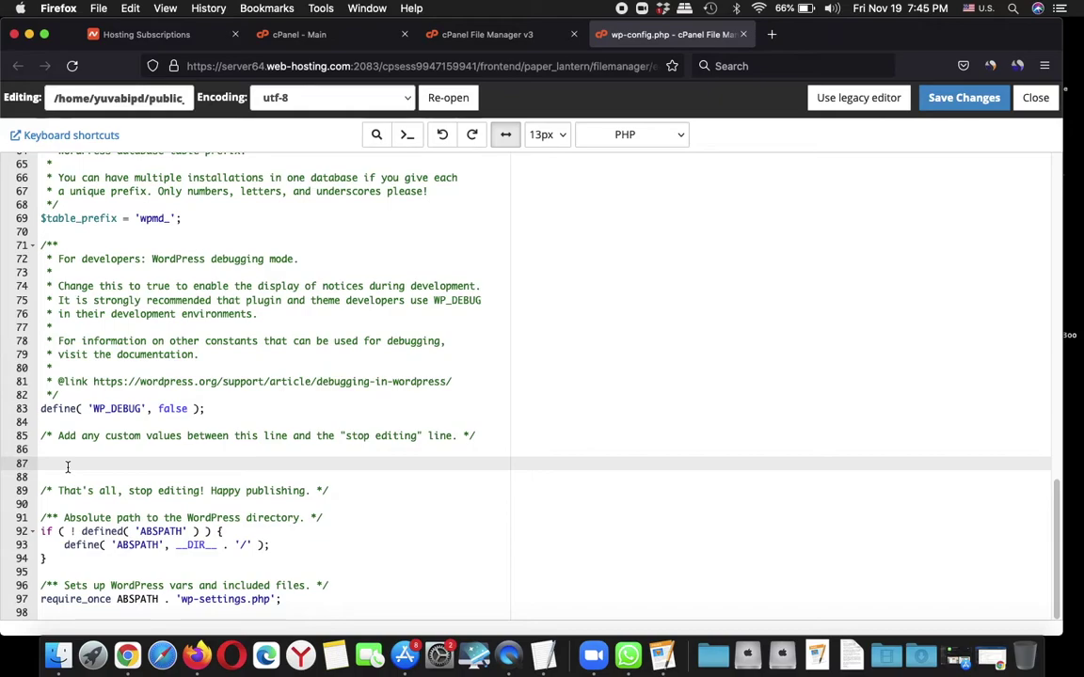
key(Return)
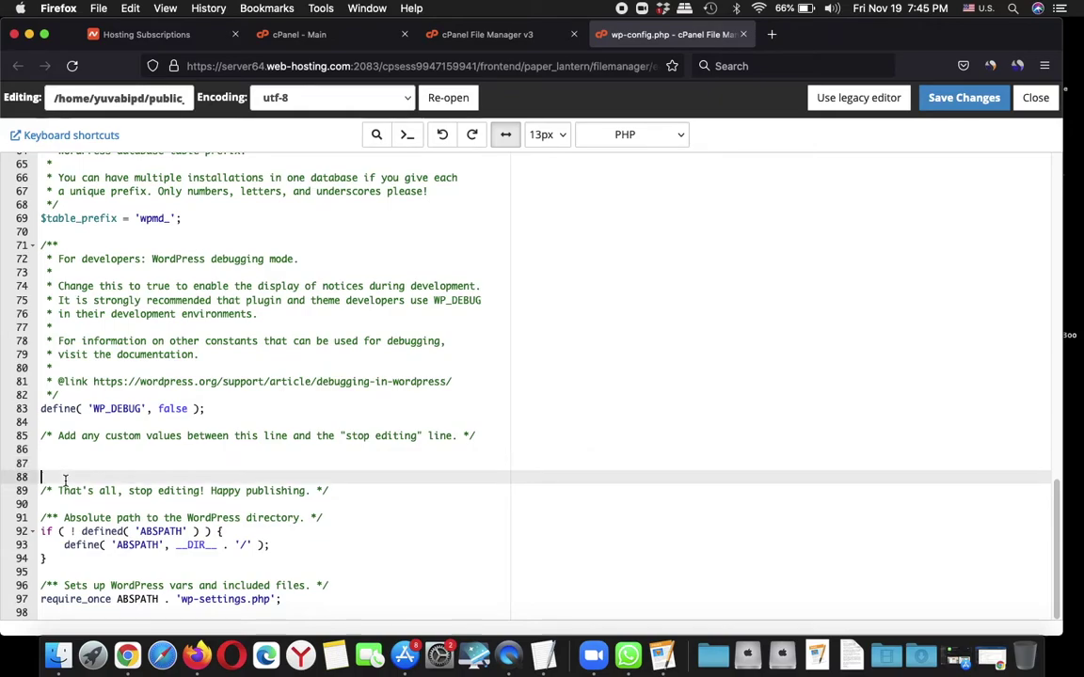
key(super+v)
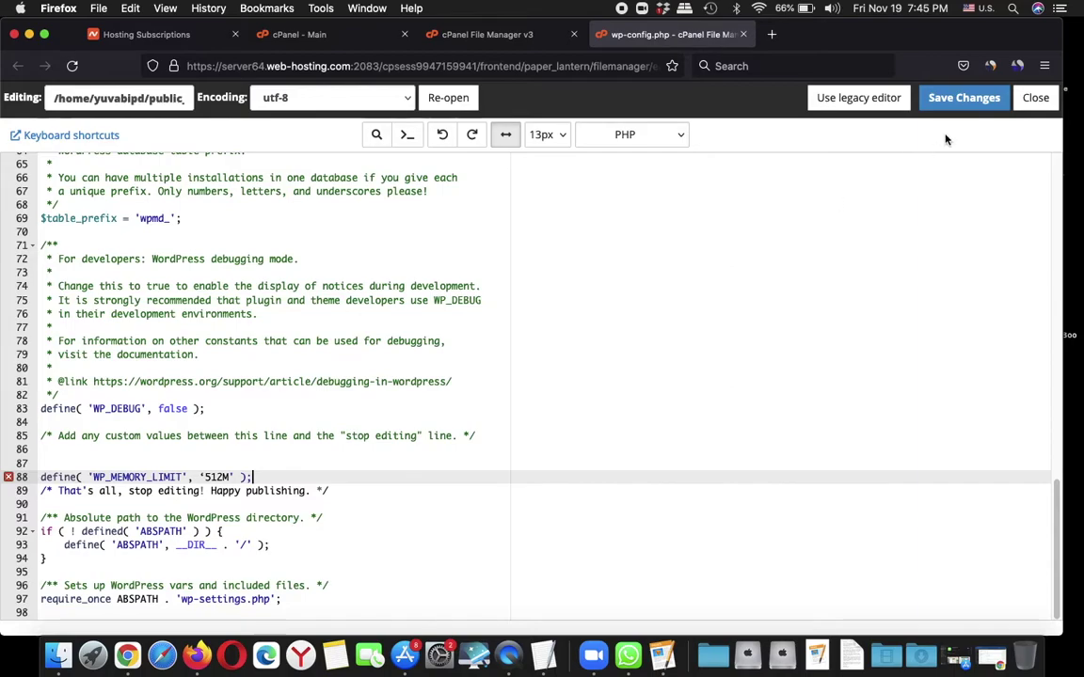
Save the edited wp-config.php and close the editor back to the www listing.
click(961, 106)
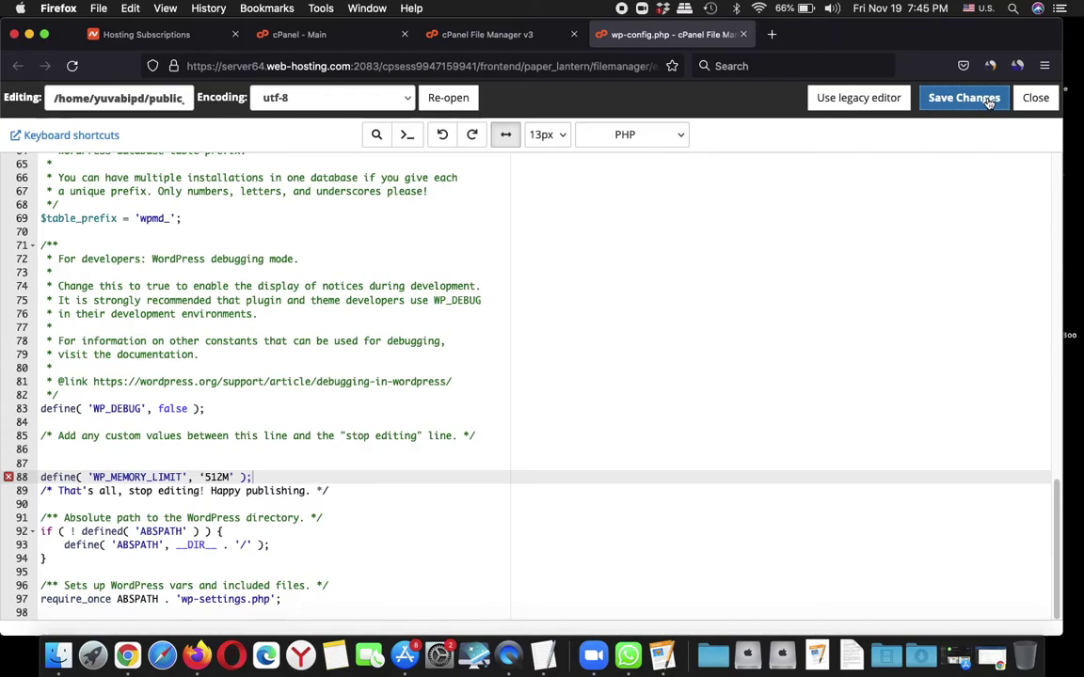
drag(332, 493, 39, 492)
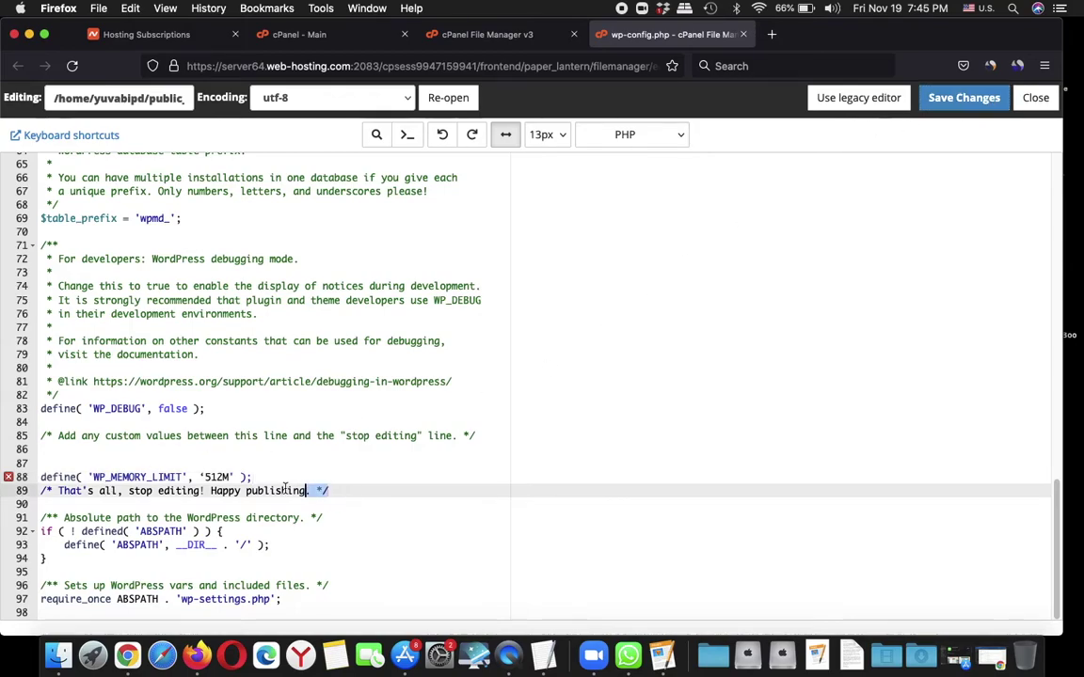
click(252, 477)
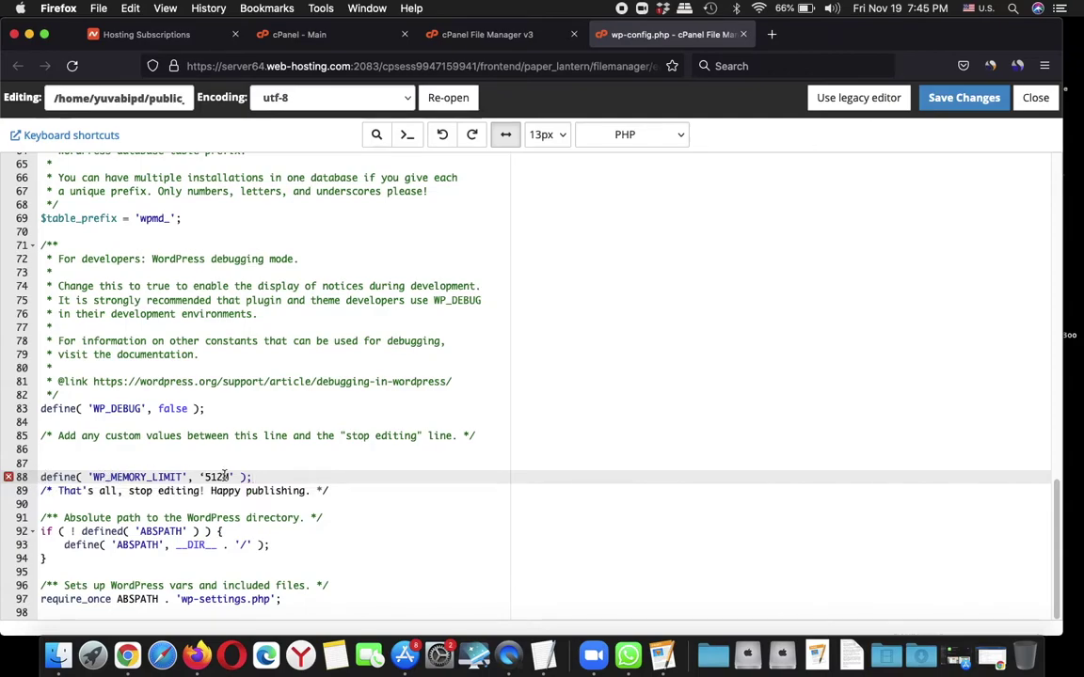
click(950, 110)
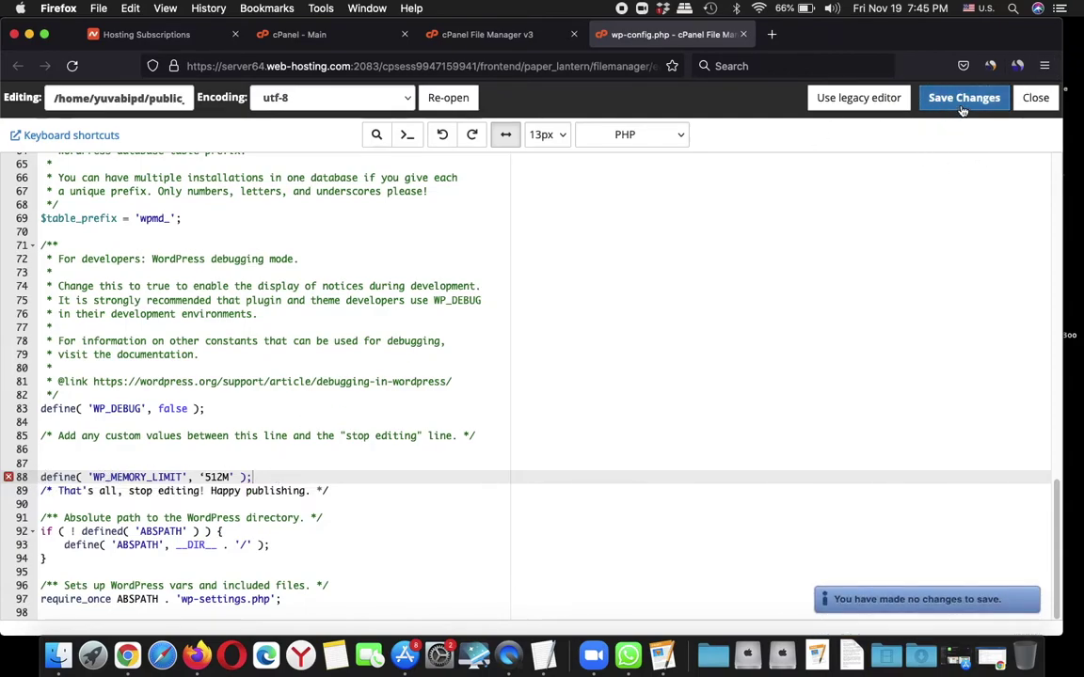
click(1035, 98)
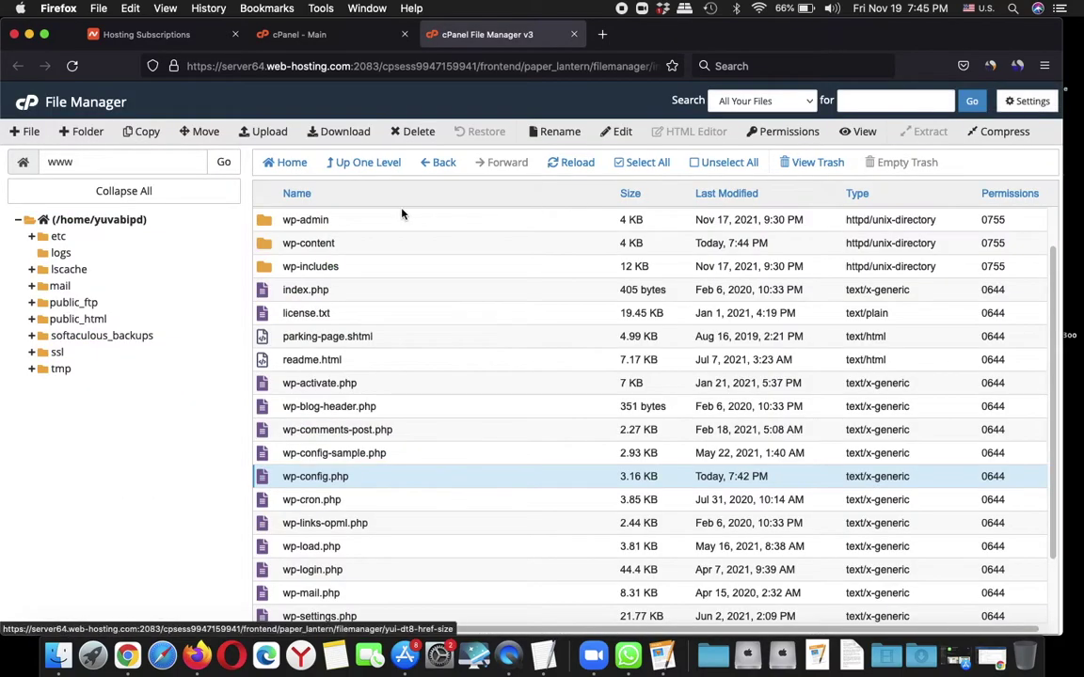
Close the File Manager tab and reload the WordPress system status page past the HTTP 500 error.
click(574, 34)
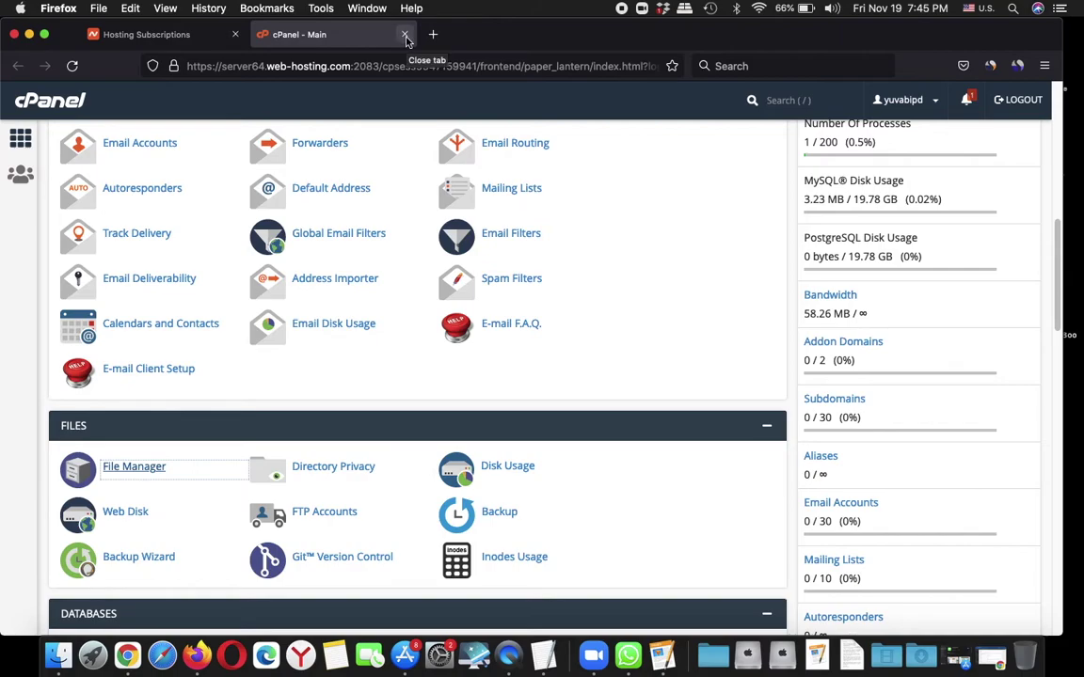
click(127, 656)
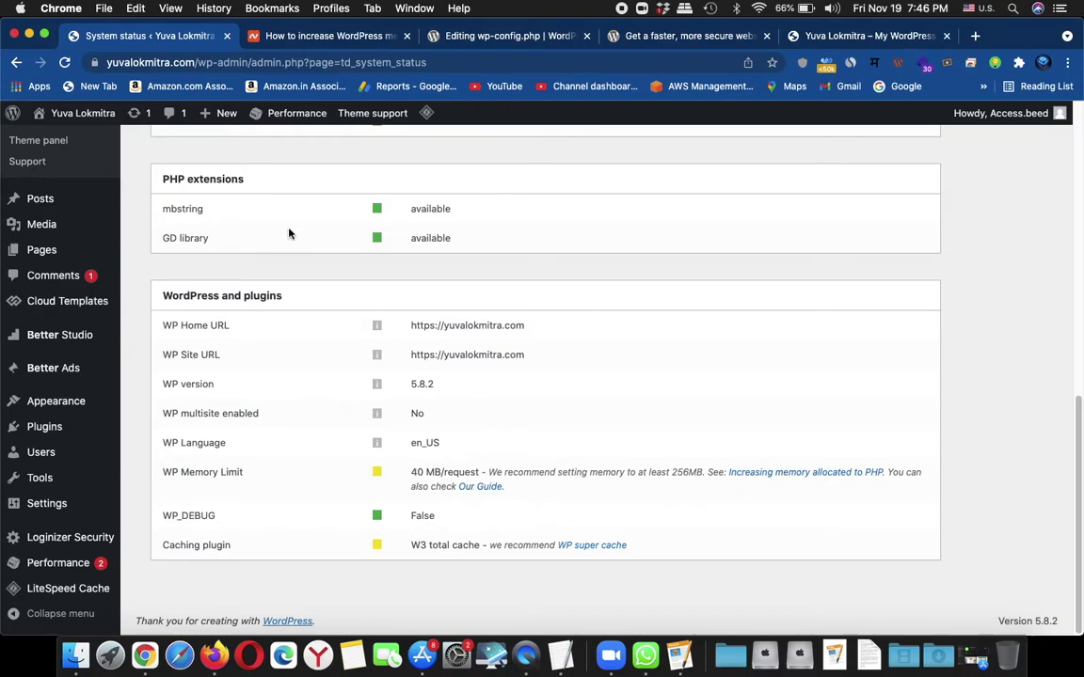
click(65, 63)
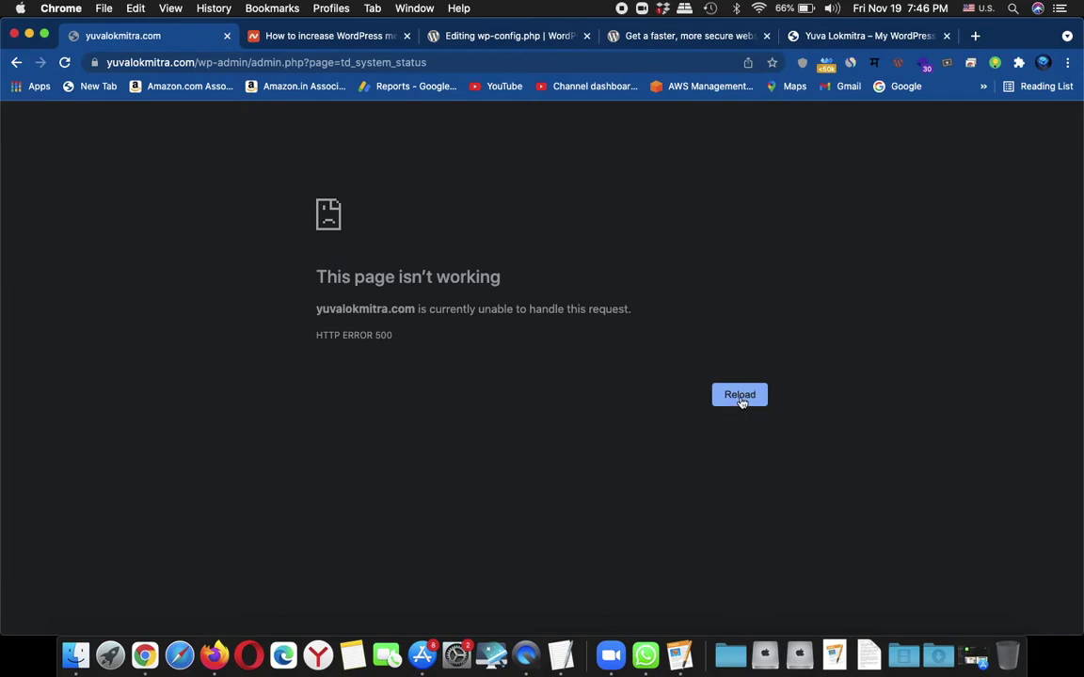
click(741, 397)
click(741, 396)
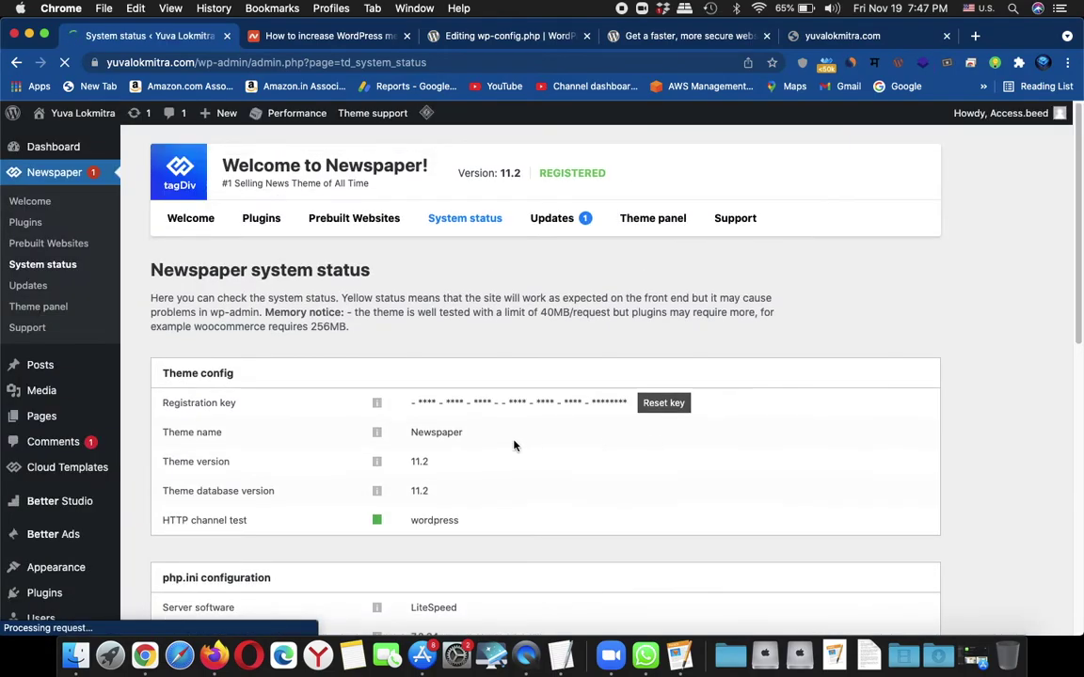
Scroll to WordPress and plugins, mark the 512 MB/request WP Memory Limit, then scroll back up.
scroll(714, 441, down, 3)
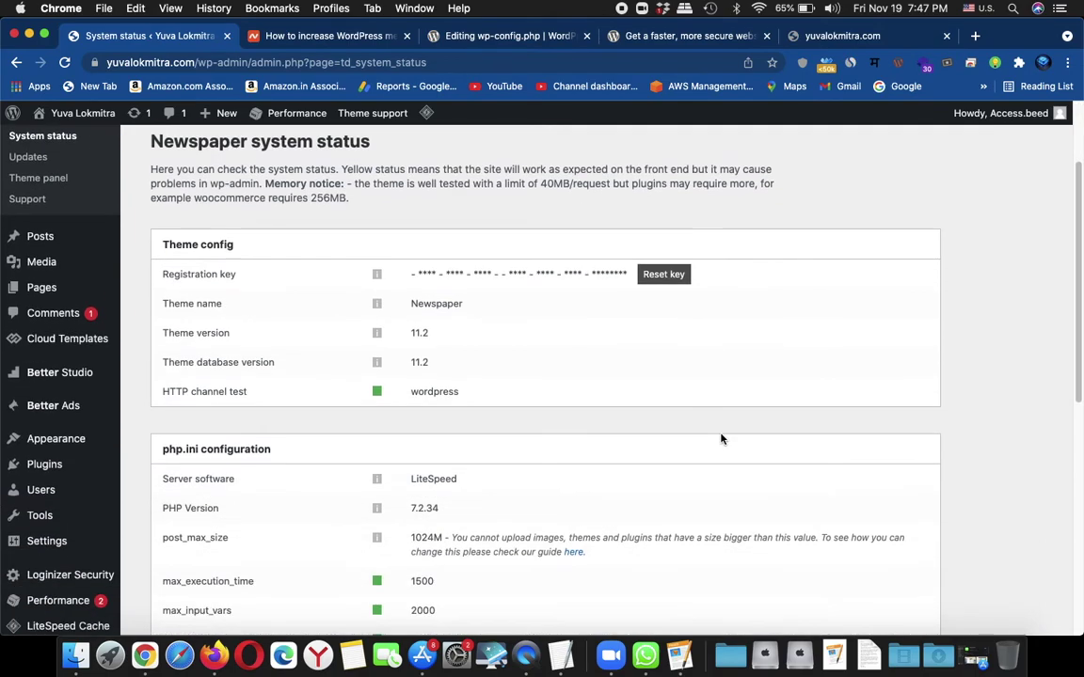
scroll(722, 438, down, 3)
scroll(723, 437, down, 3)
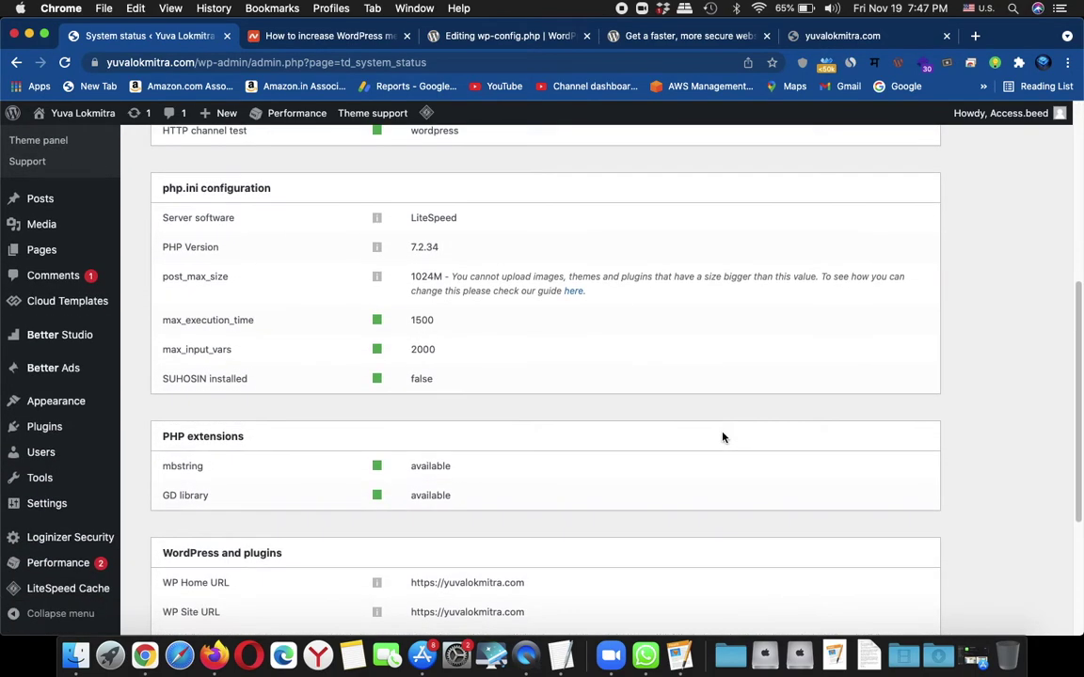
scroll(607, 372, down, 5)
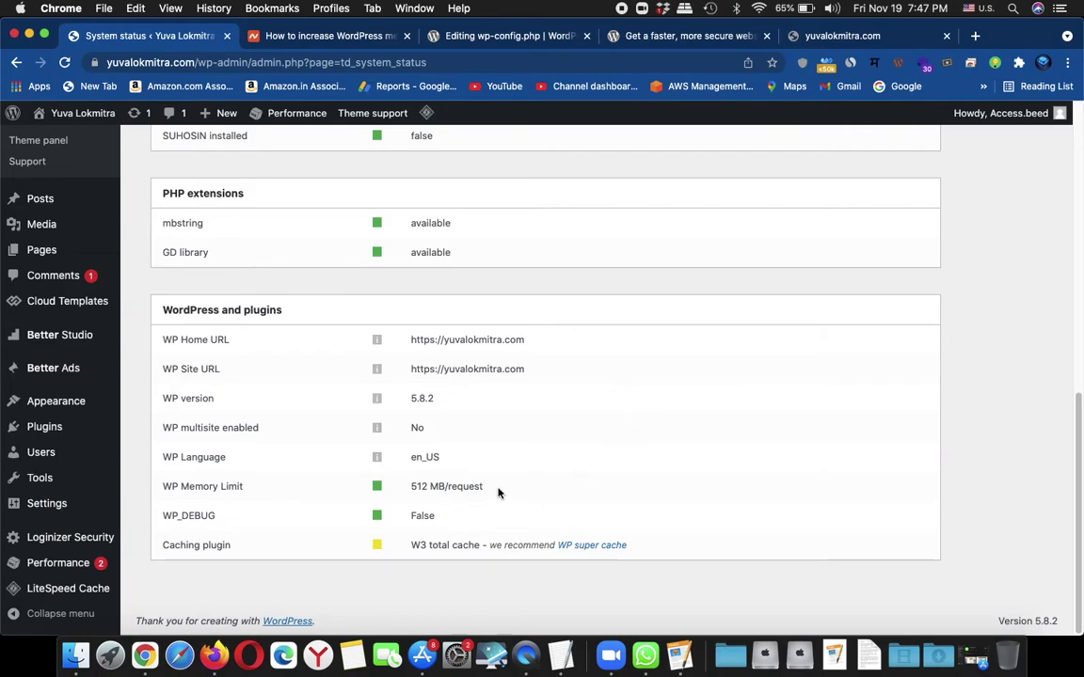
drag(484, 487, 365, 487)
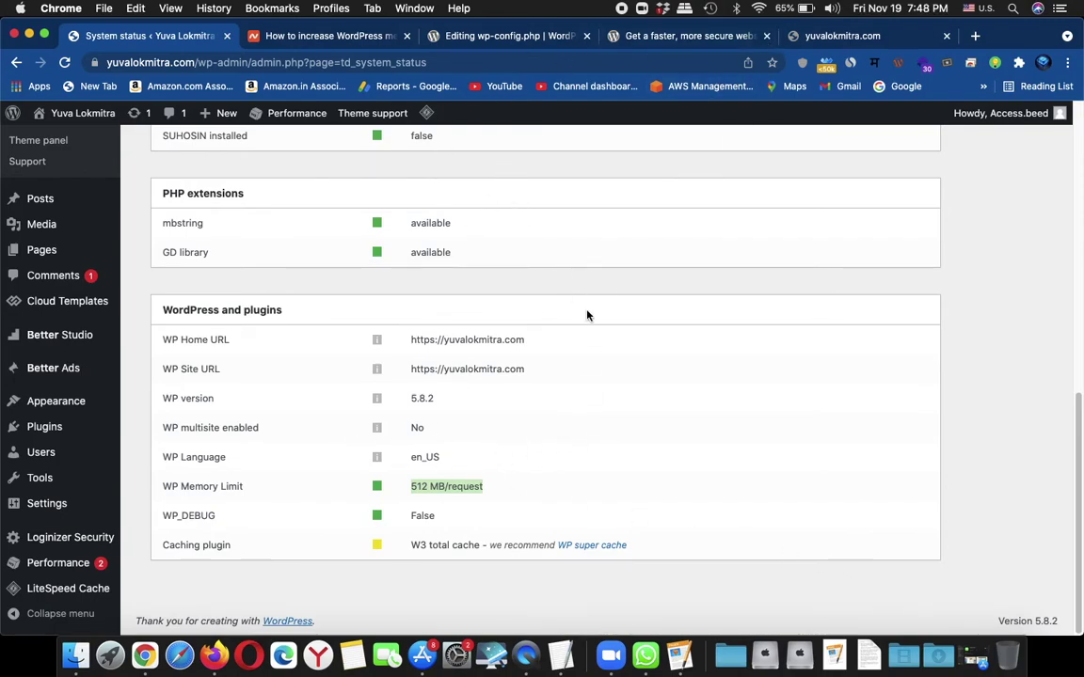
scroll(583, 315, up, 3)
scroll(581, 316, up, 1)
scroll(581, 313, up, 3)
scroll(581, 313, up, 3)
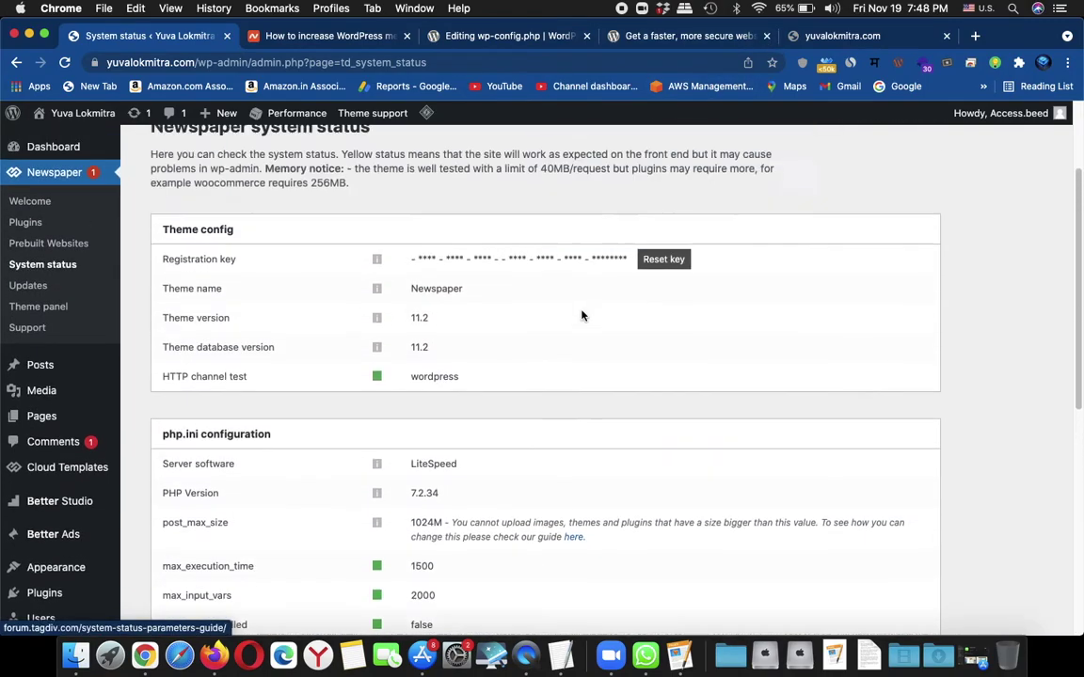
scroll(584, 310, up, 3)
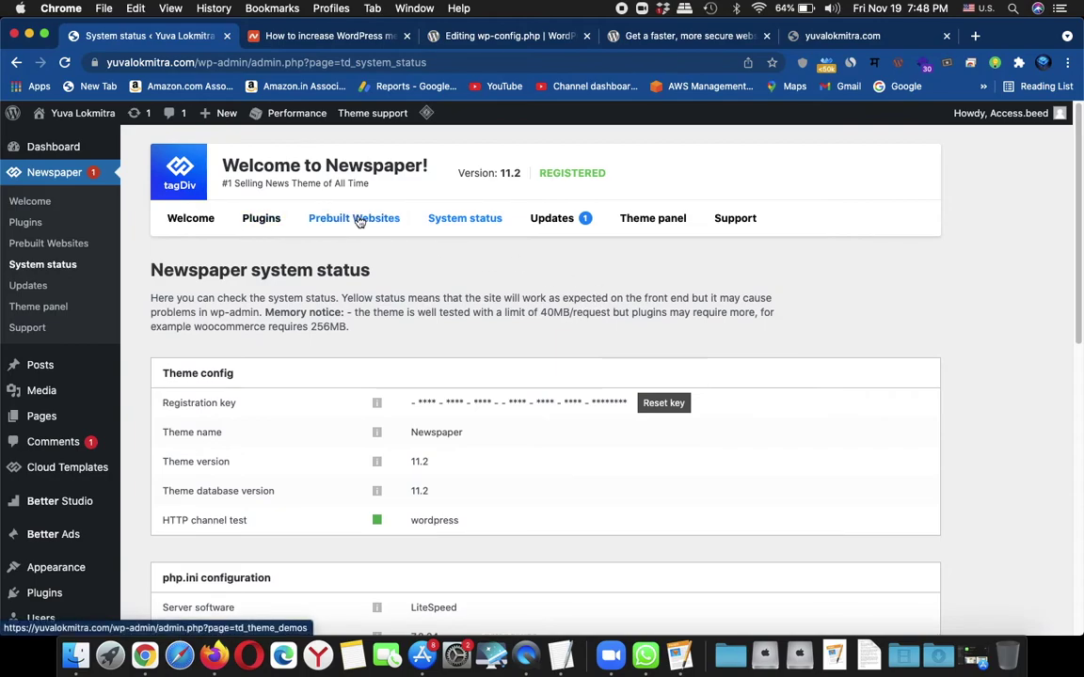